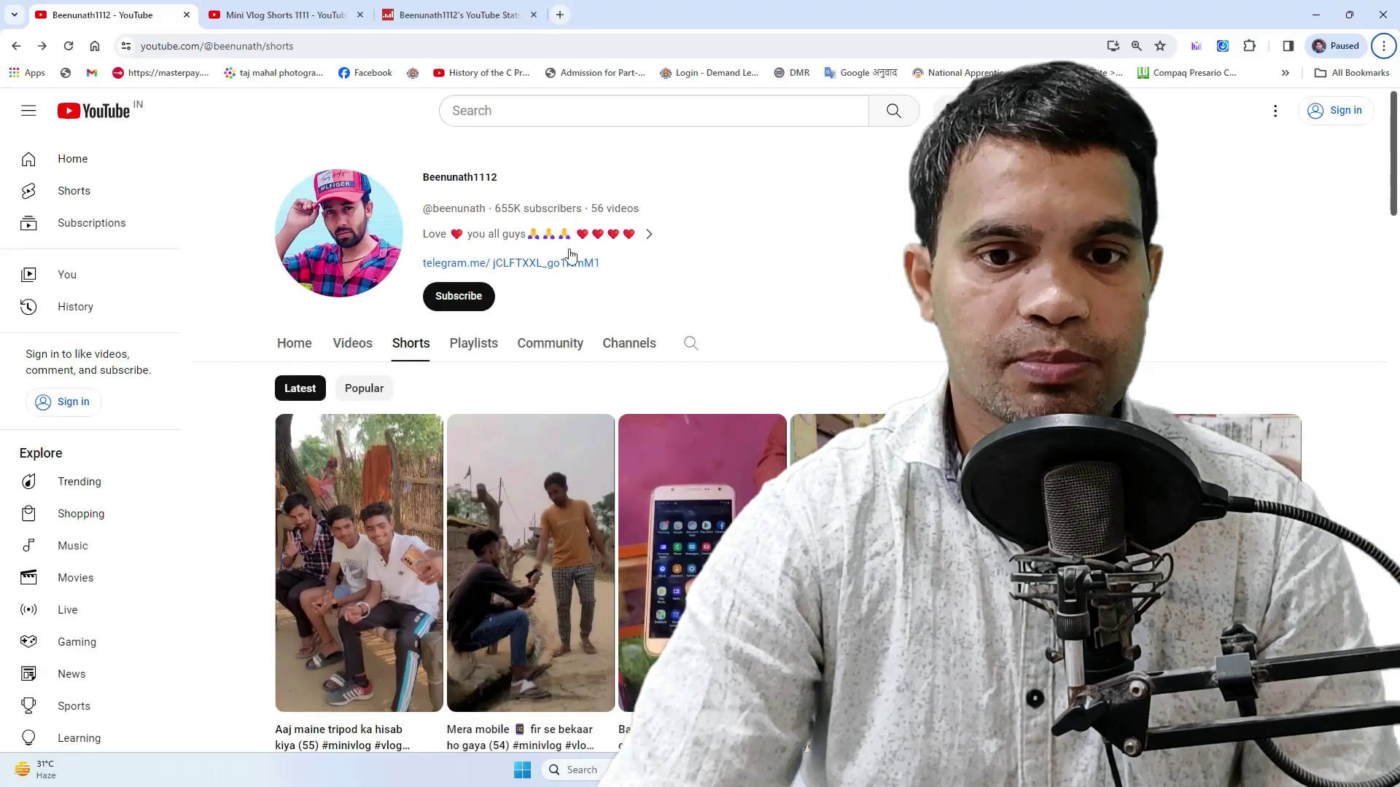
# Step: Play the short "Badi Khushkhabri par special churma (53)" from the channel's latest Shorts
pyautogui.click(702, 562)
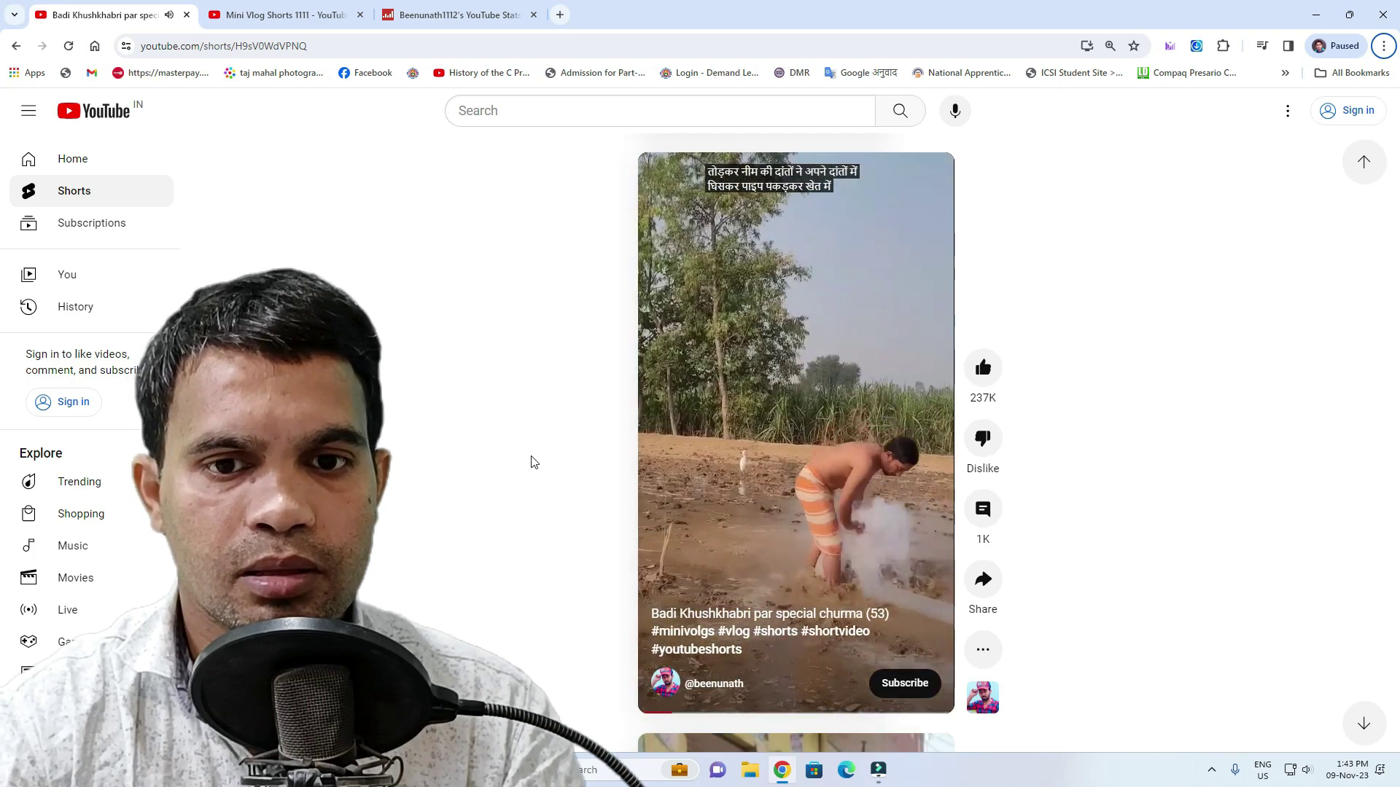
pyautogui.hotkey('alt', 'f')
pyautogui.click(786, 470)
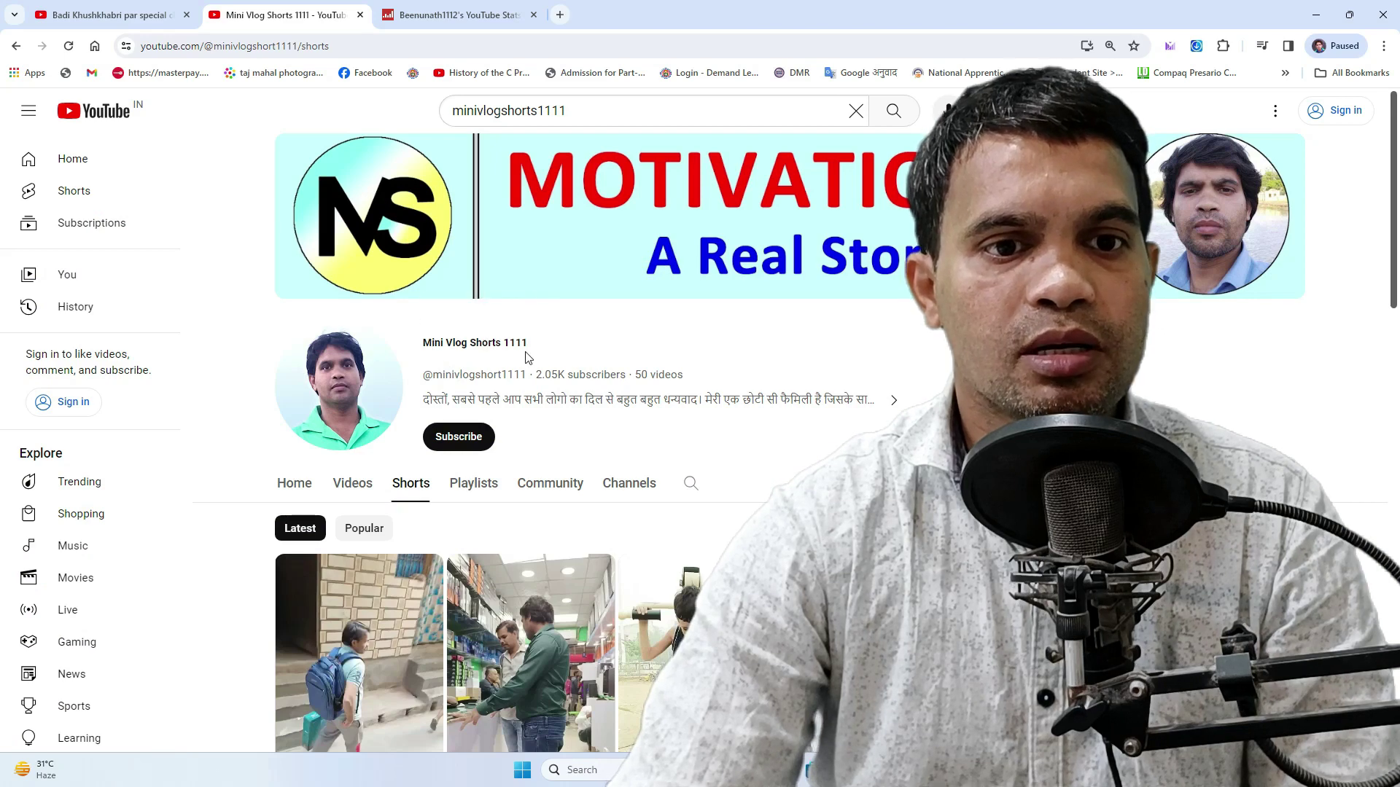
# Step: Browse the latest Shorts on the Mini Vlog Shorts 1111 channel
pyautogui.click(644, 349)
pyautogui.scroll(-2, 644, 348)
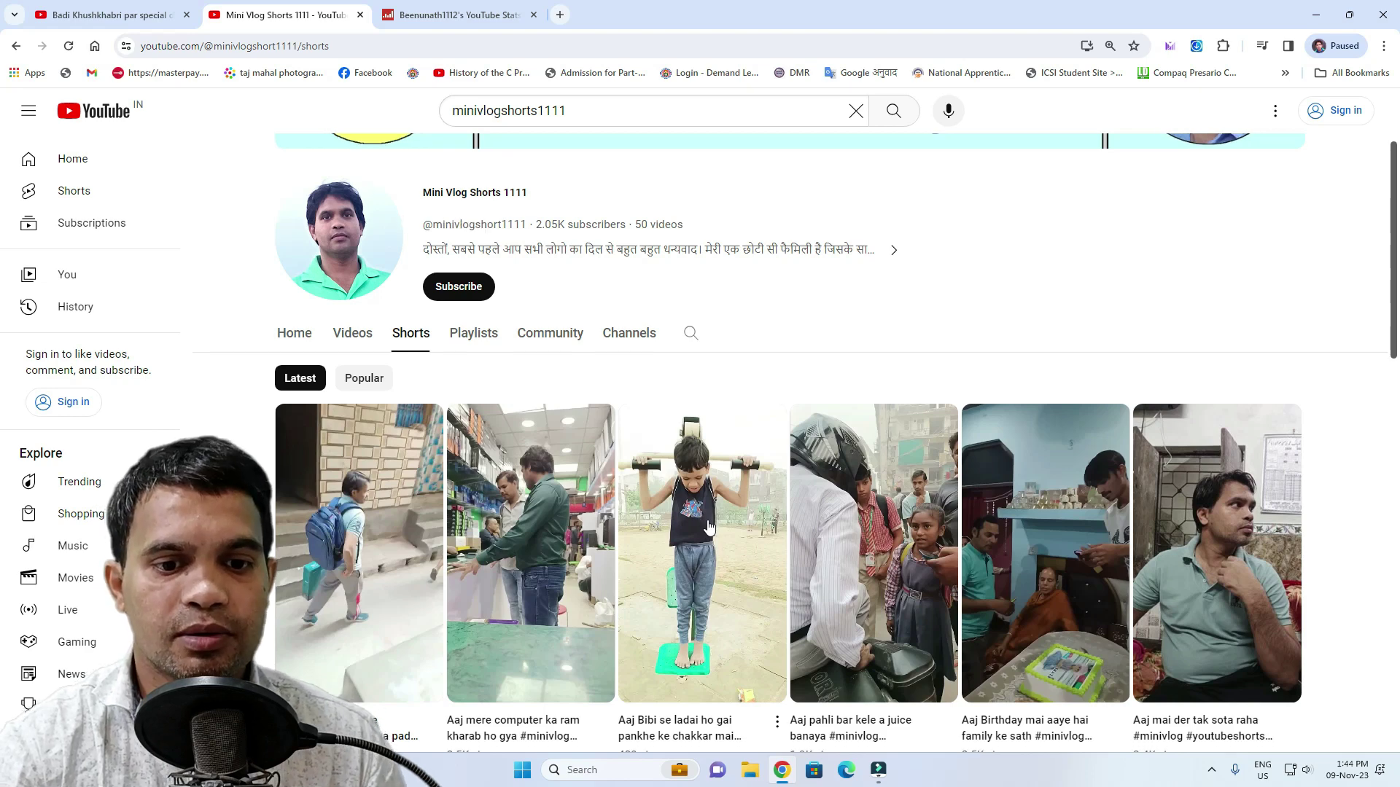
pyautogui.scroll(-1, 708, 525)
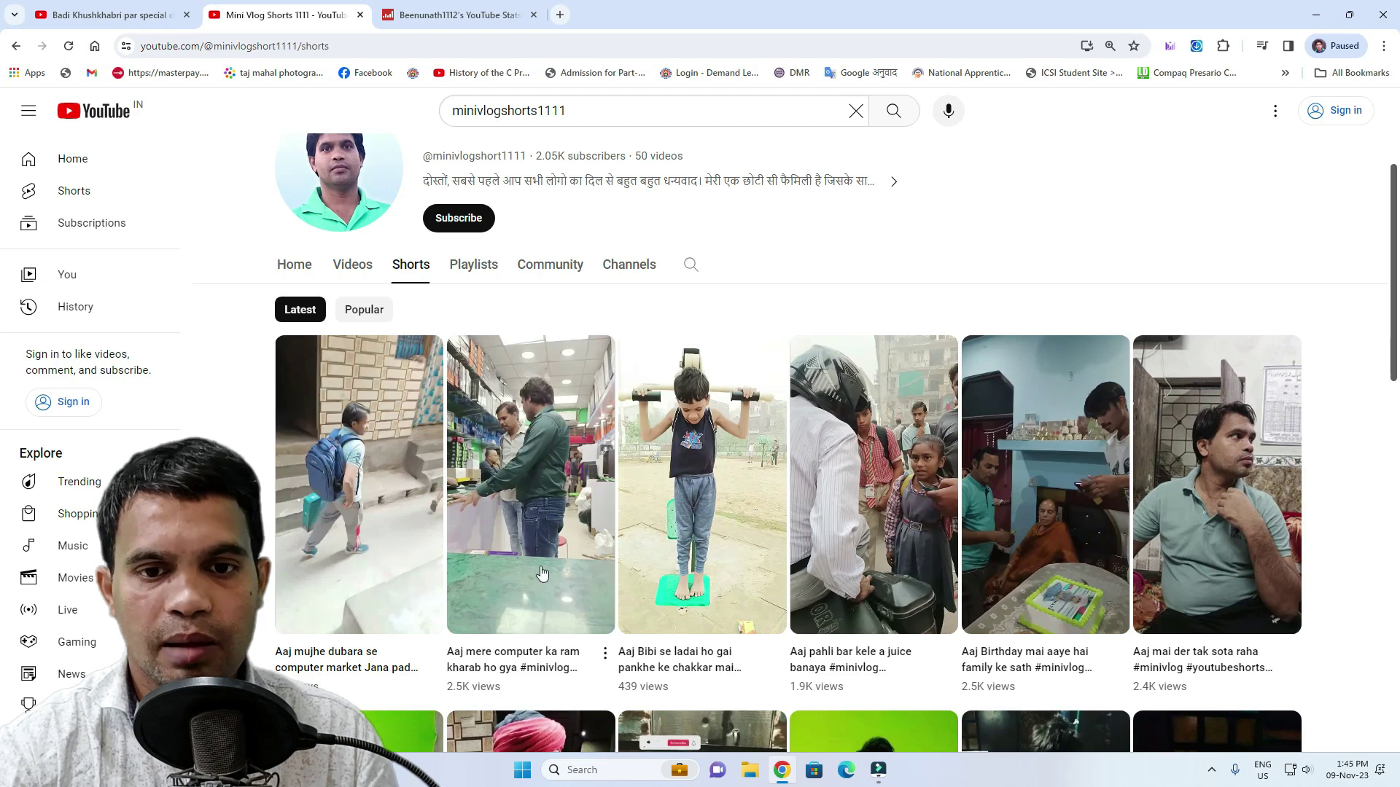
pyautogui.click(1055, 489)
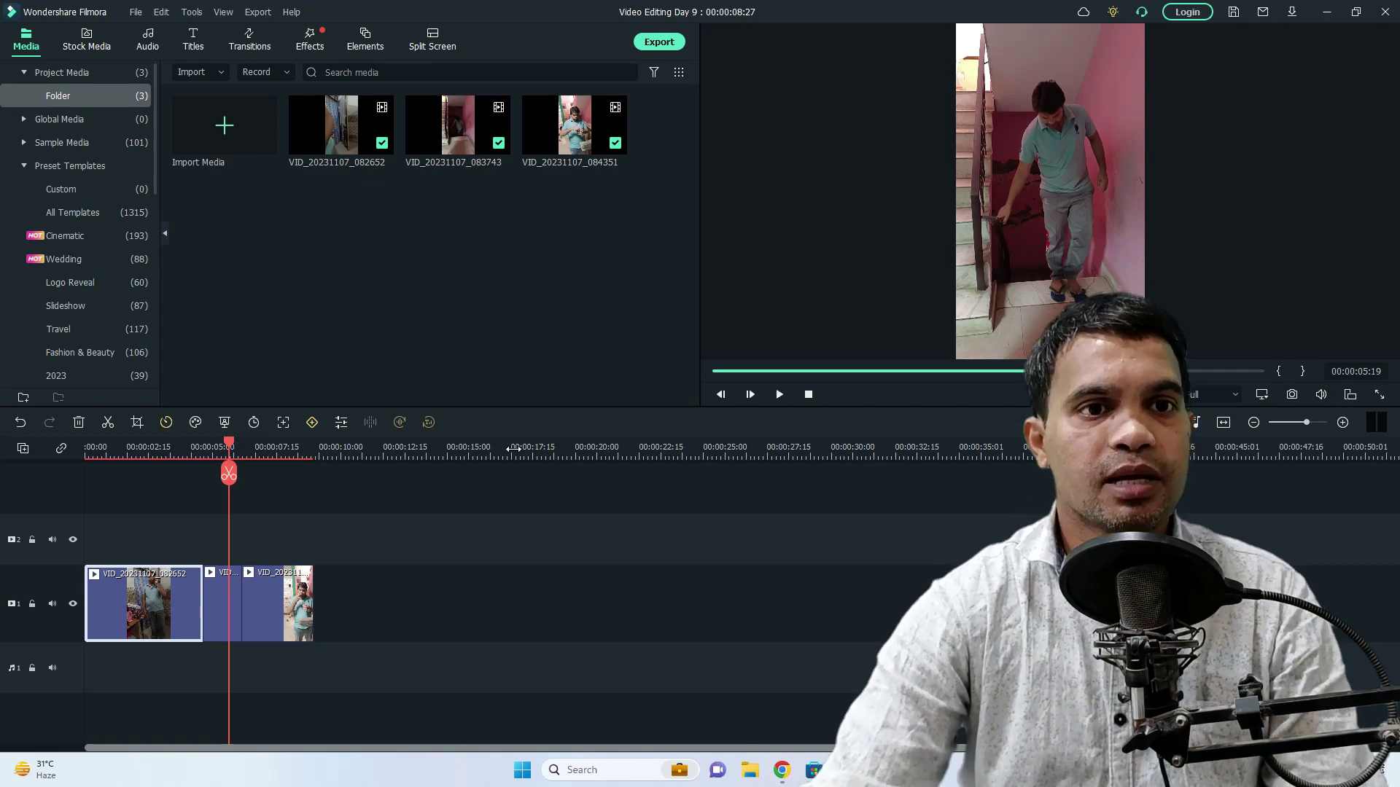
pyautogui.moveTo(388, 145)
pyautogui.click(432, 38)
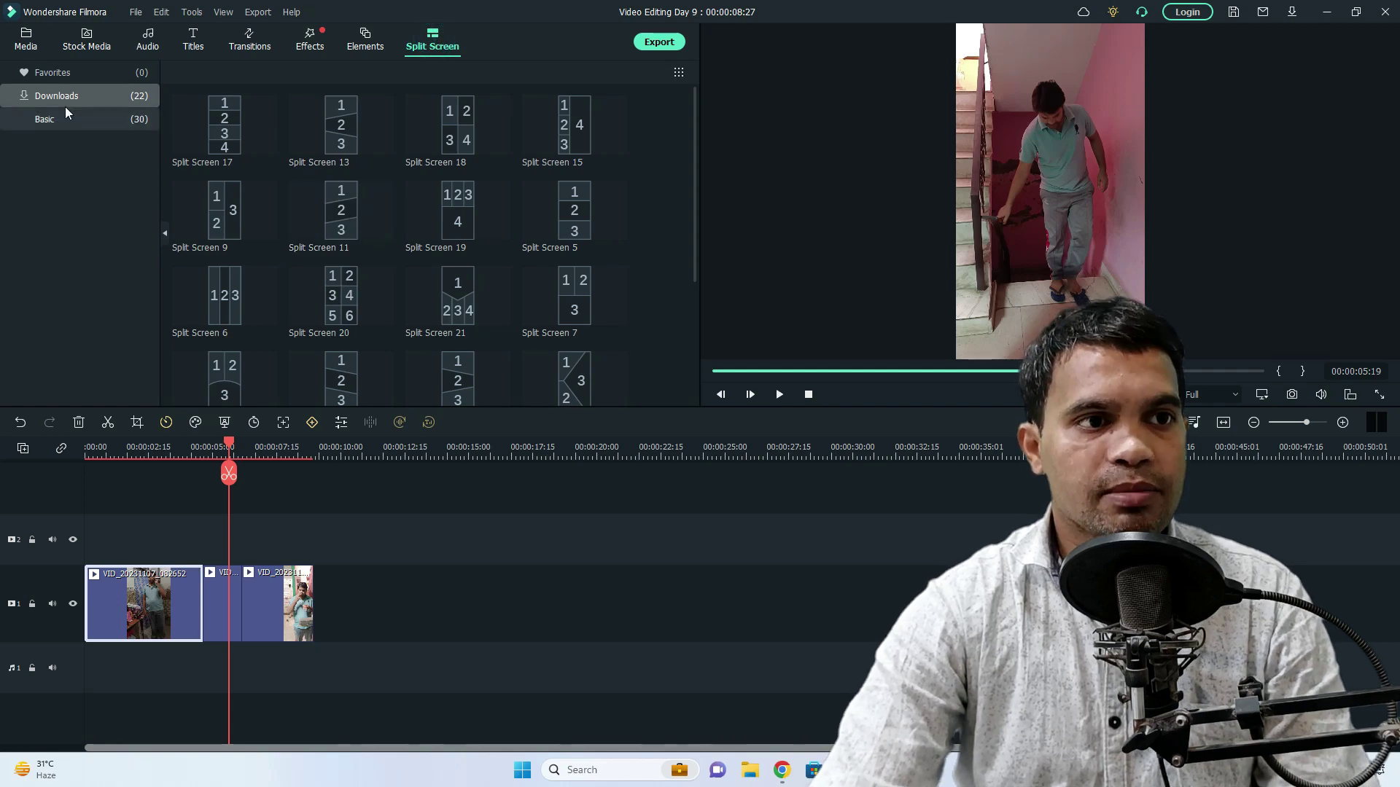
pyautogui.click(26, 36)
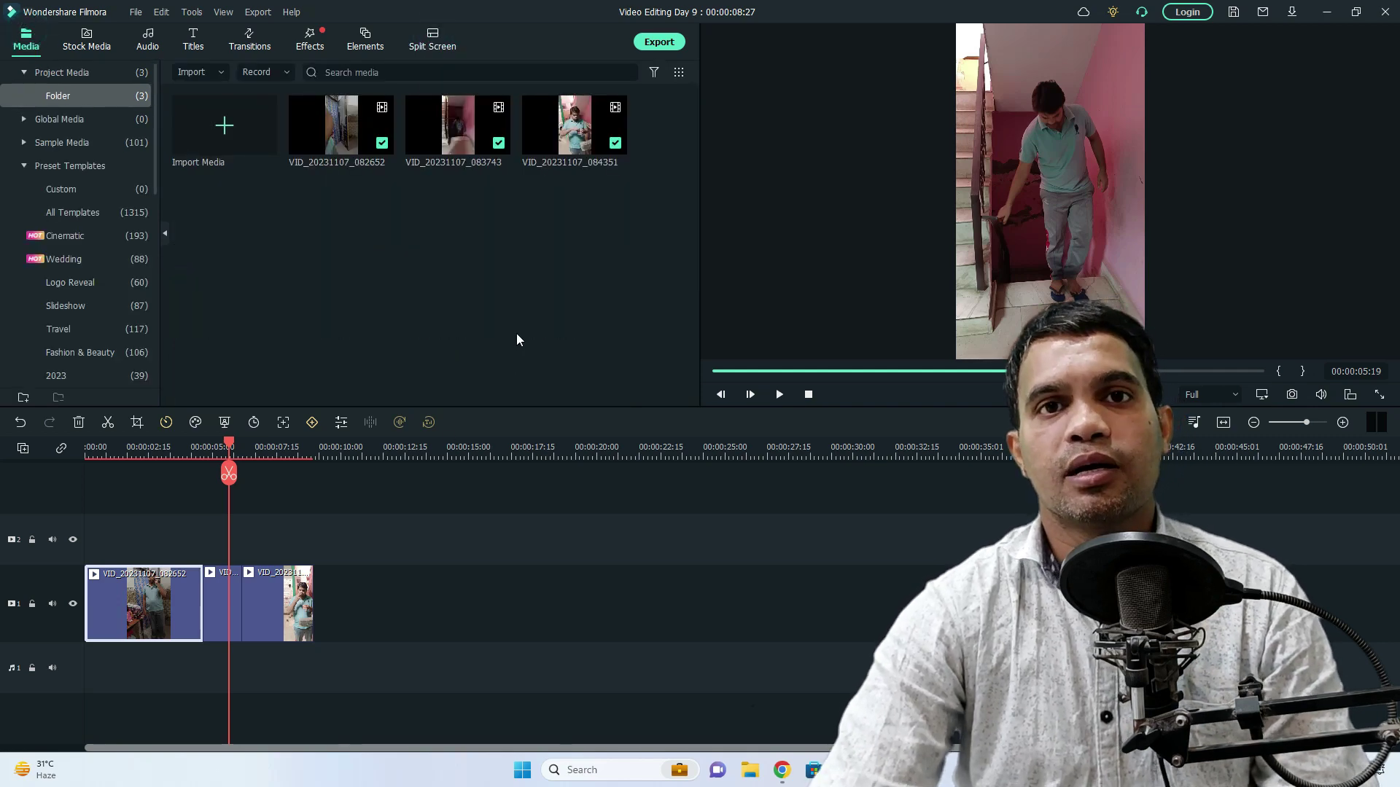
# Step: Play the three-clip timeline from its beginning to the end and return the playhead to the start
pyautogui.click(155, 451)
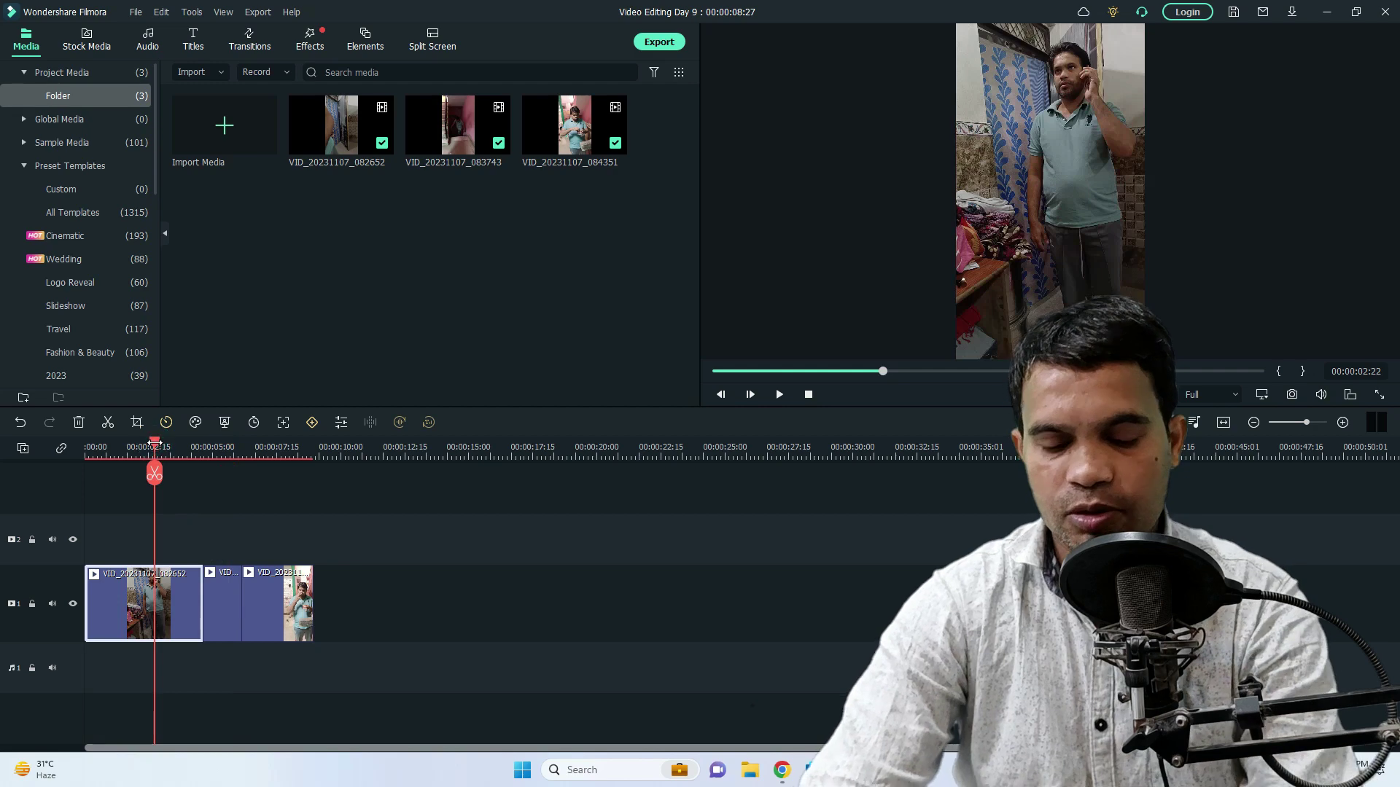
pyautogui.press('Home')
pyautogui.press('space')
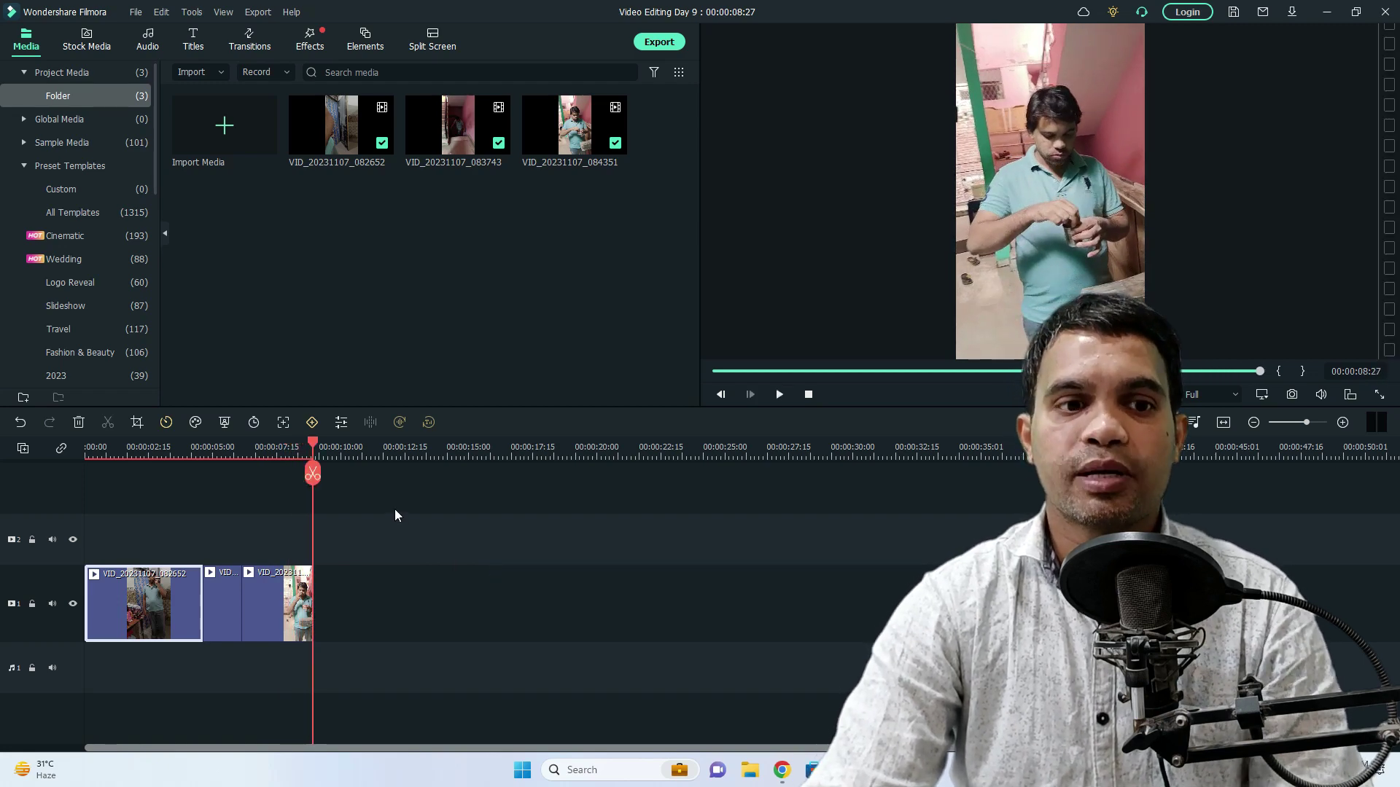
pyautogui.moveTo(317, 440); pyautogui.dragTo(88, 446)
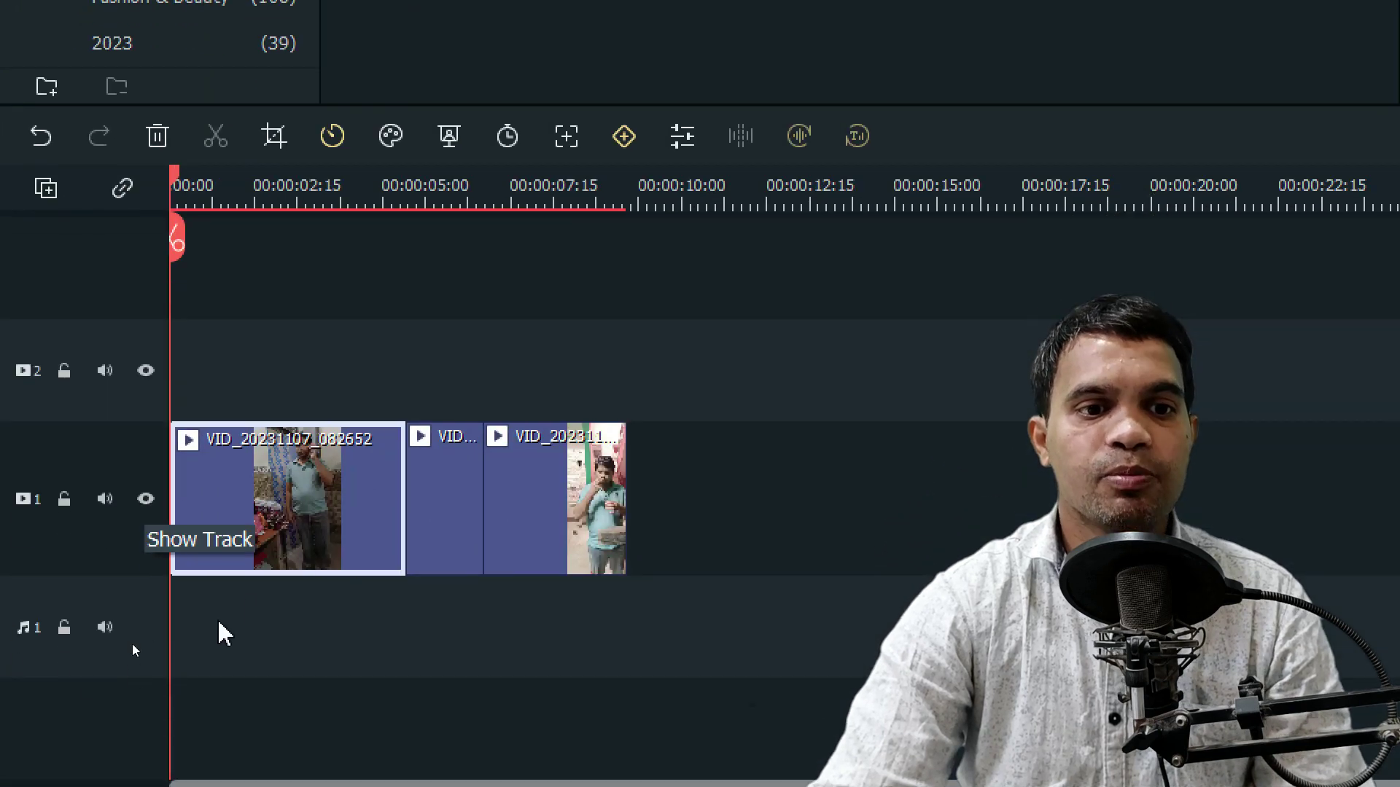
# Step: Select all three video clips on the timeline and check their Detach Audio and Mute options without applying any
pyautogui.moveTo(869, 525); pyautogui.dragTo(204, 503)
pyautogui.rightClick(296, 500)
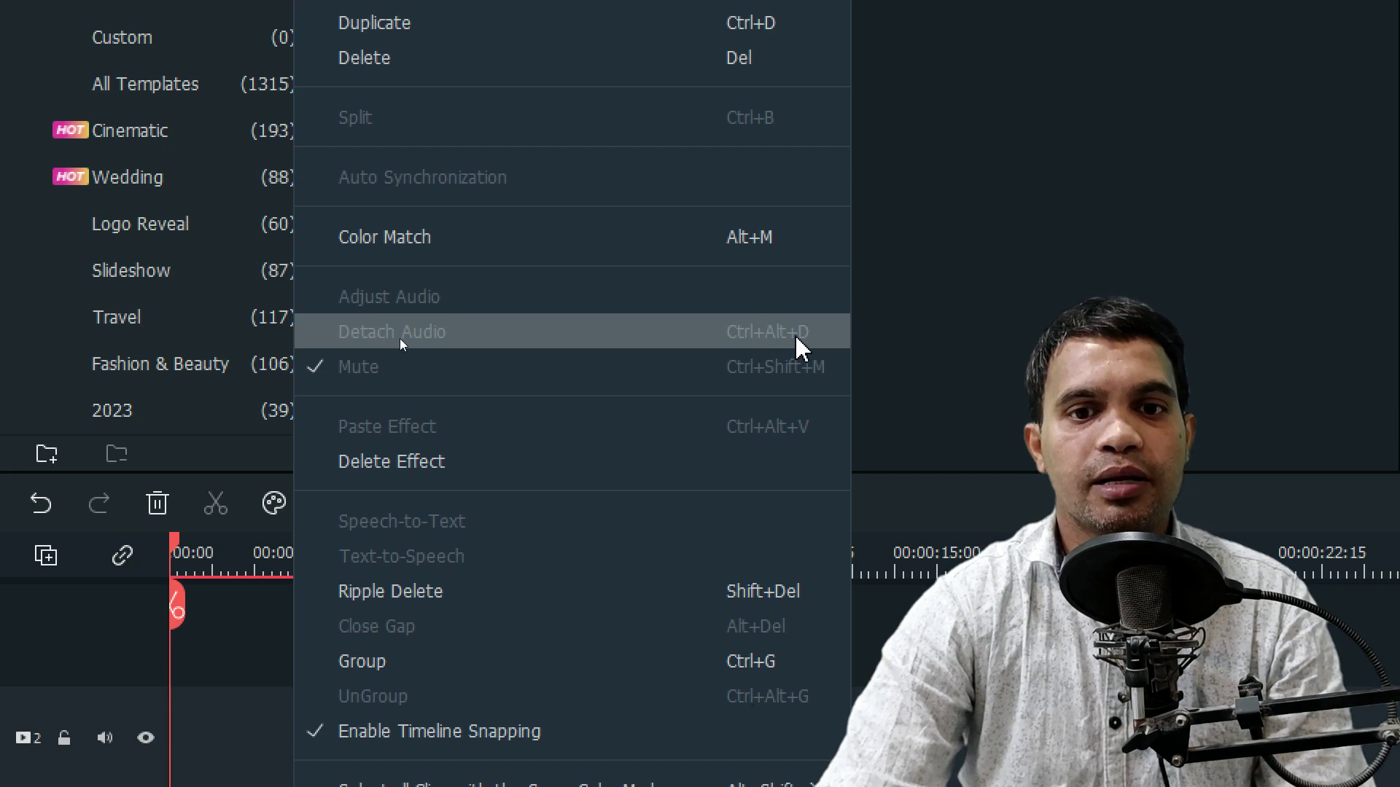
pyautogui.press('Escape')
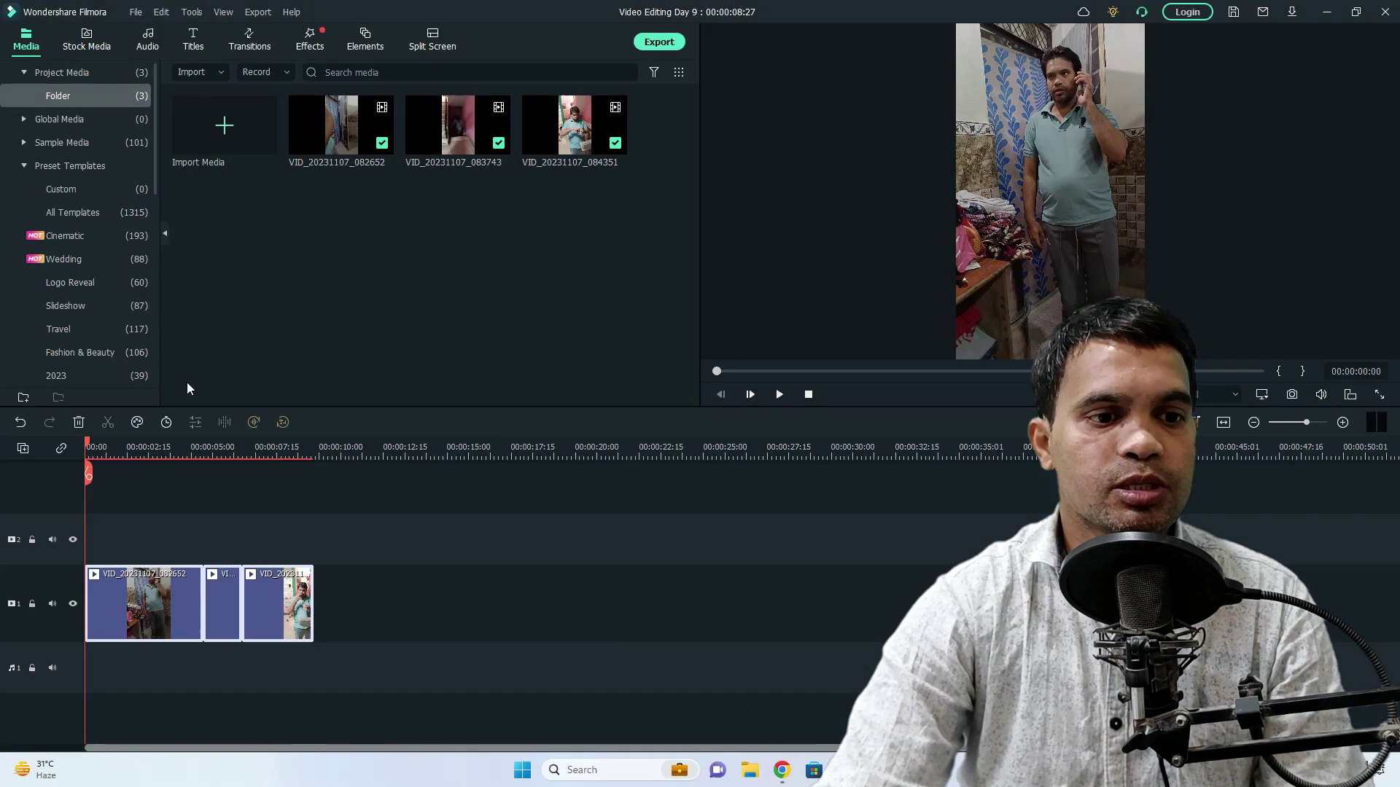
pyautogui.click(359, 596)
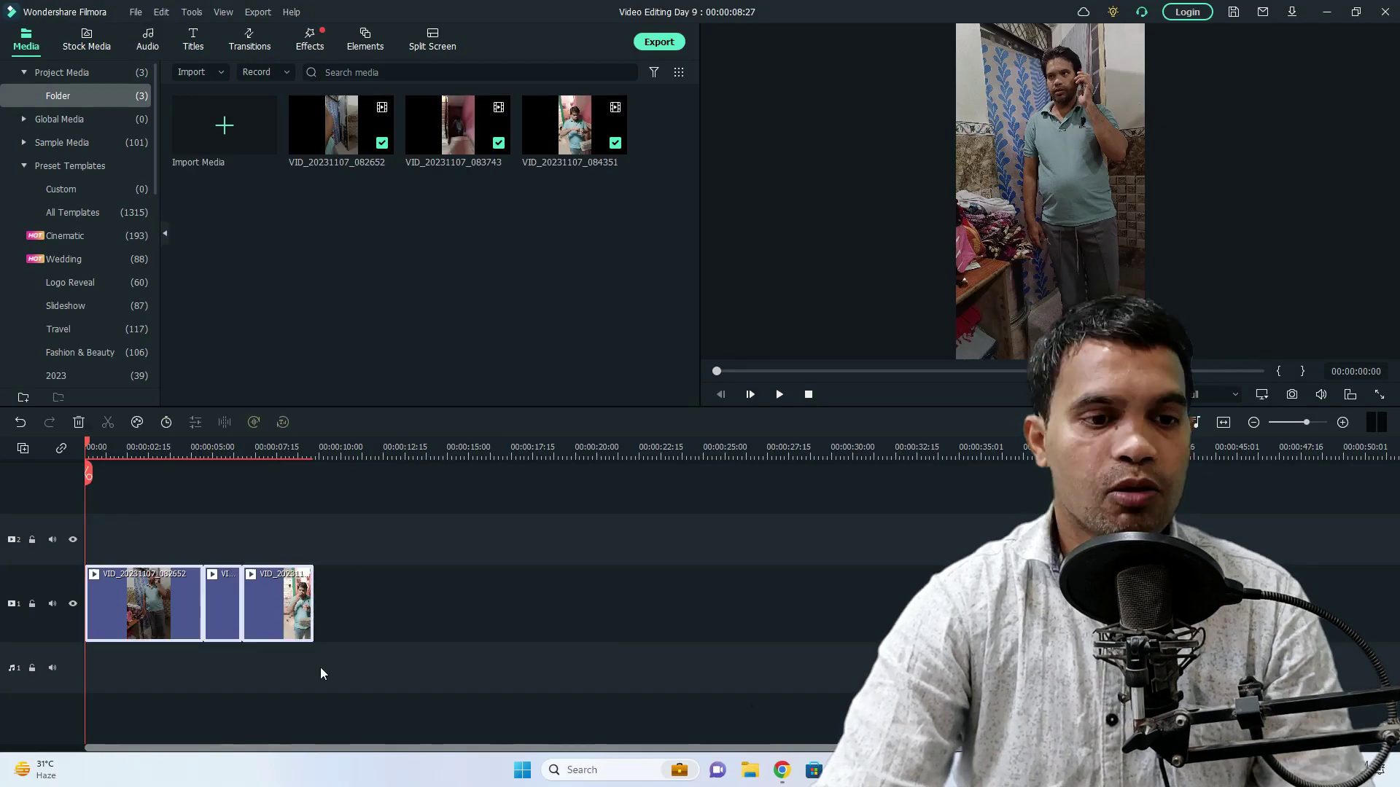
pyautogui.hscroll(3, 104, 671)
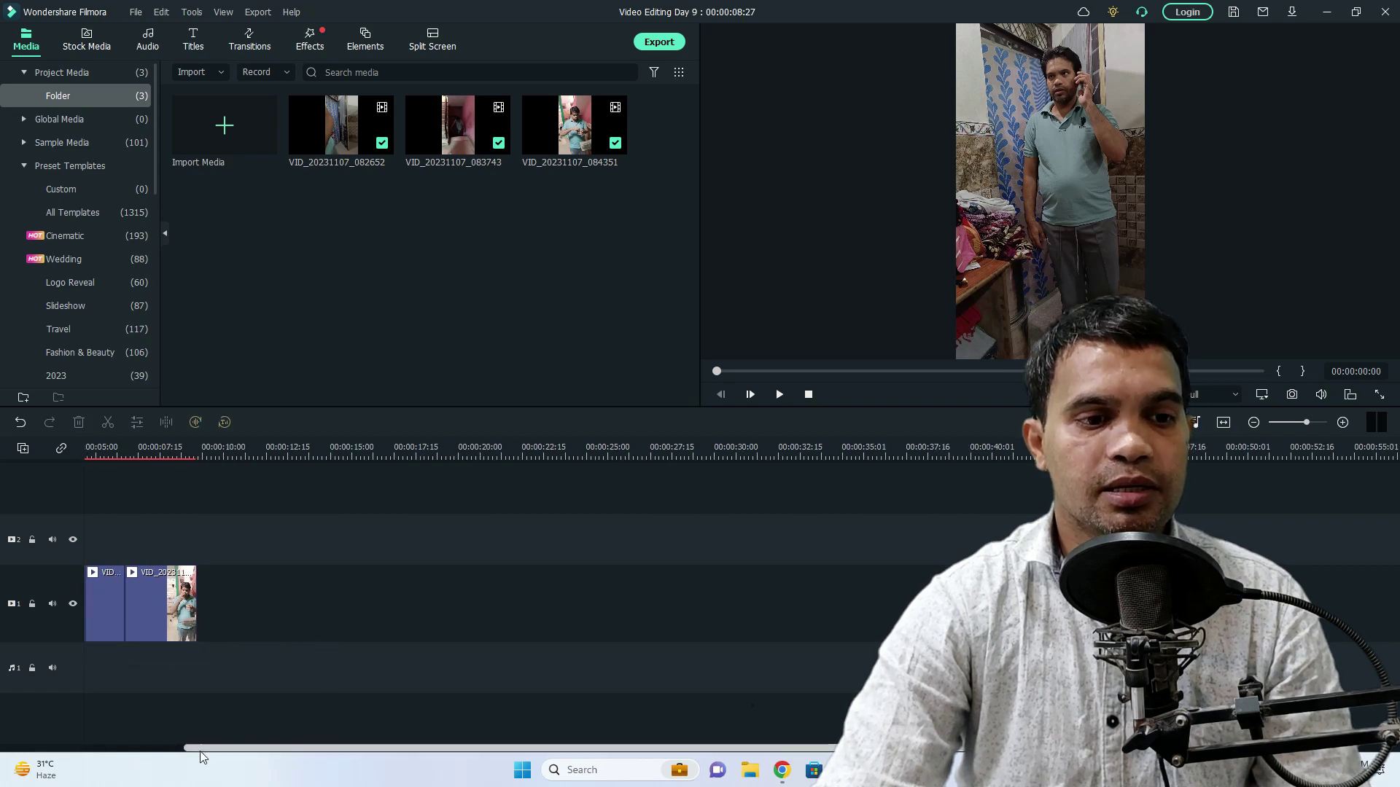
pyautogui.hscroll(-3, 199, 748)
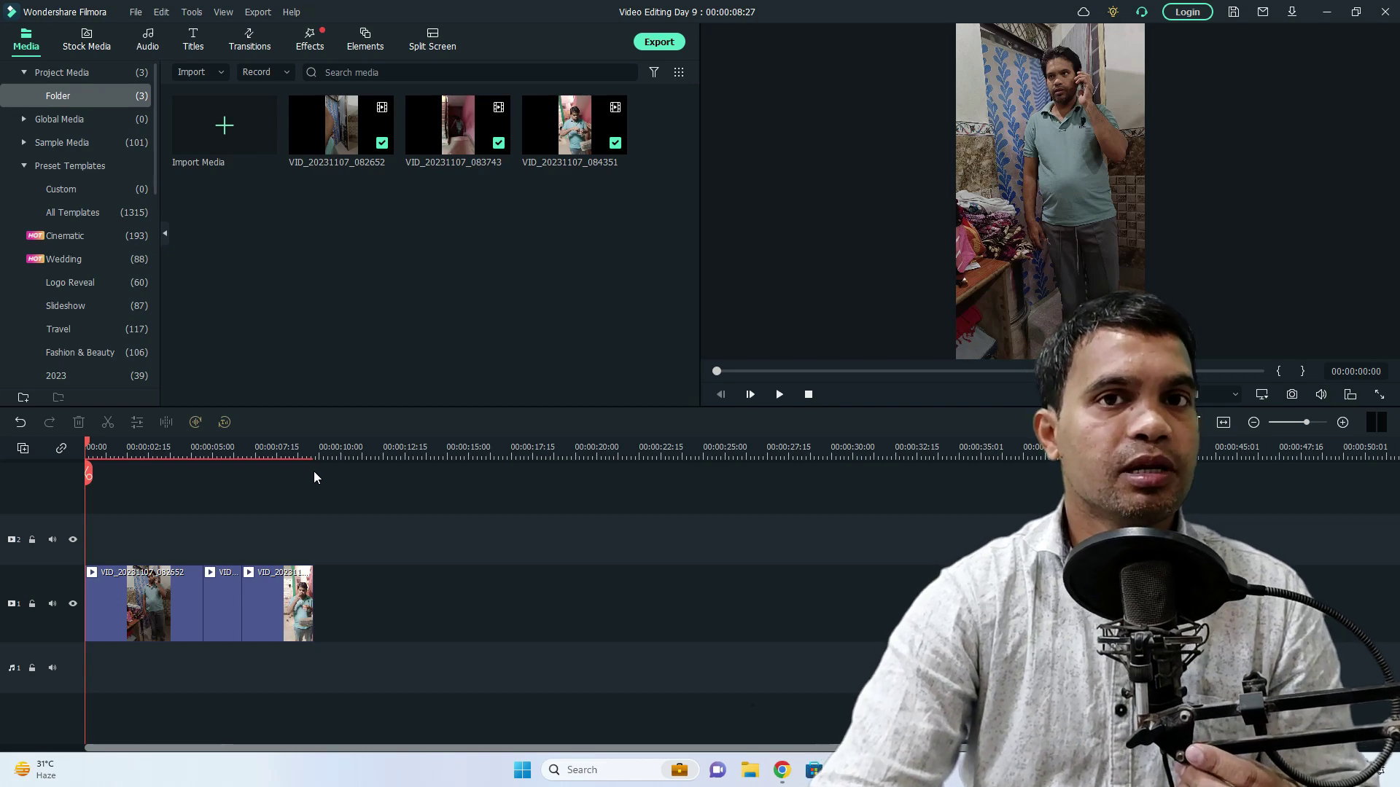
# Step: Play the clips in short passages from the start of the timeline as the guide for recording a voice-over on the phone
pyautogui.press('space')
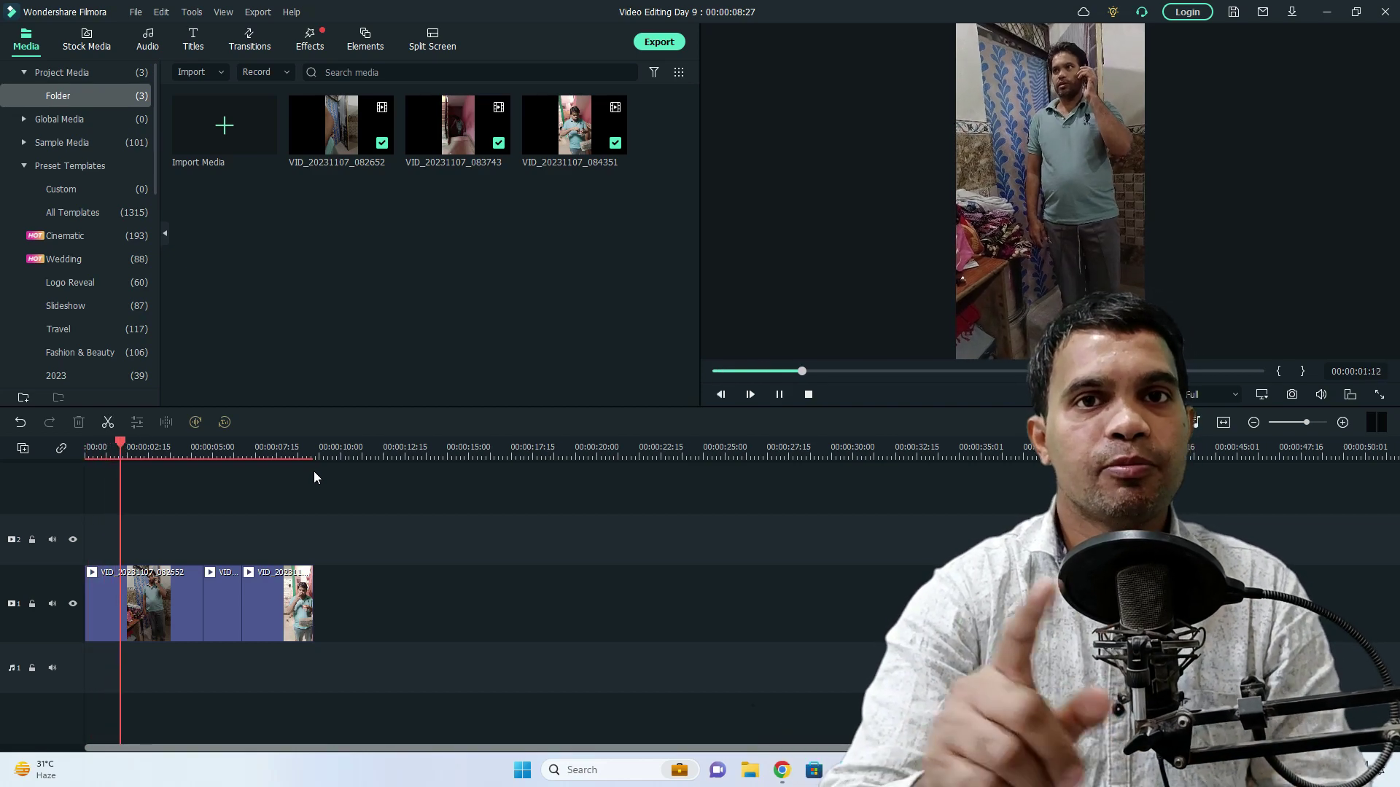
pyautogui.press('space')
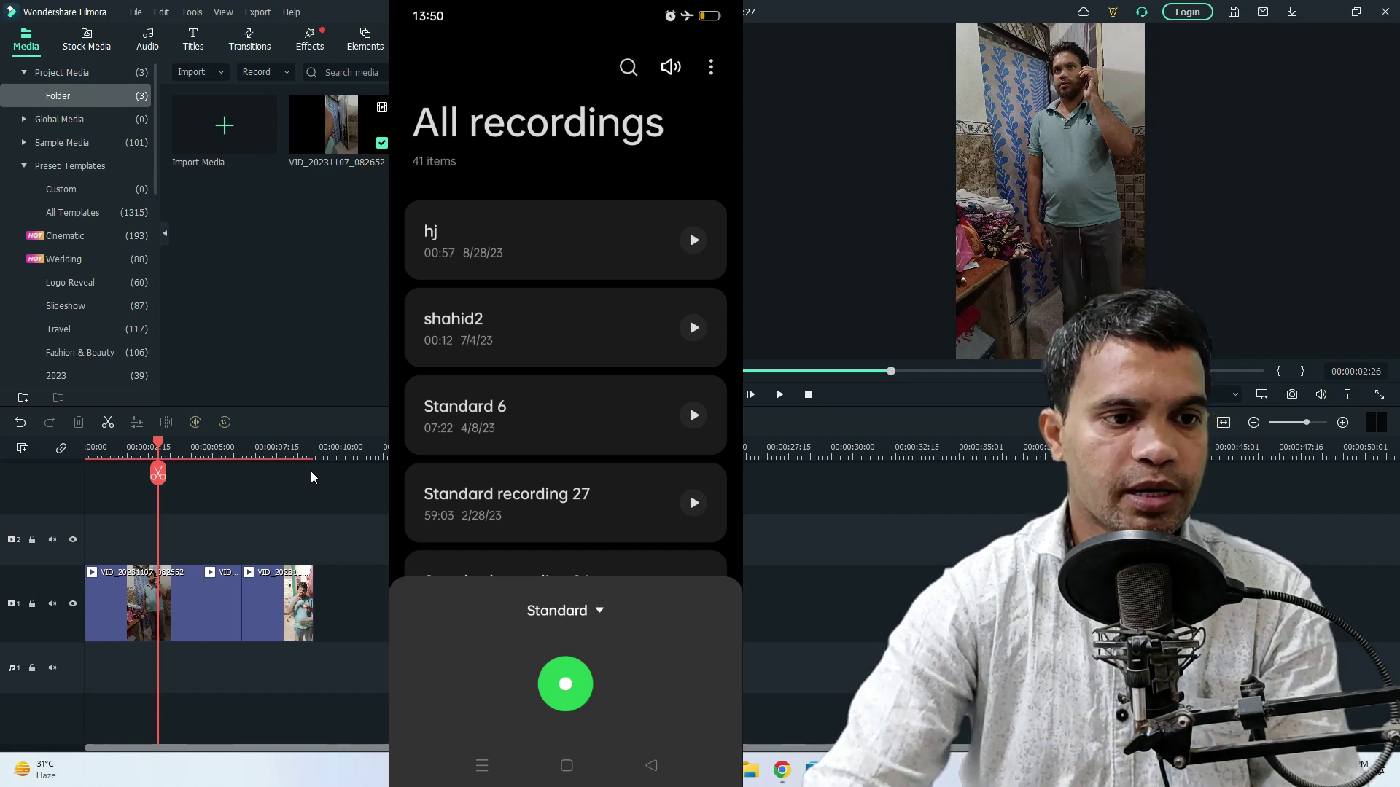
pyautogui.moveTo(156, 446); pyautogui.dragTo(31, 465)
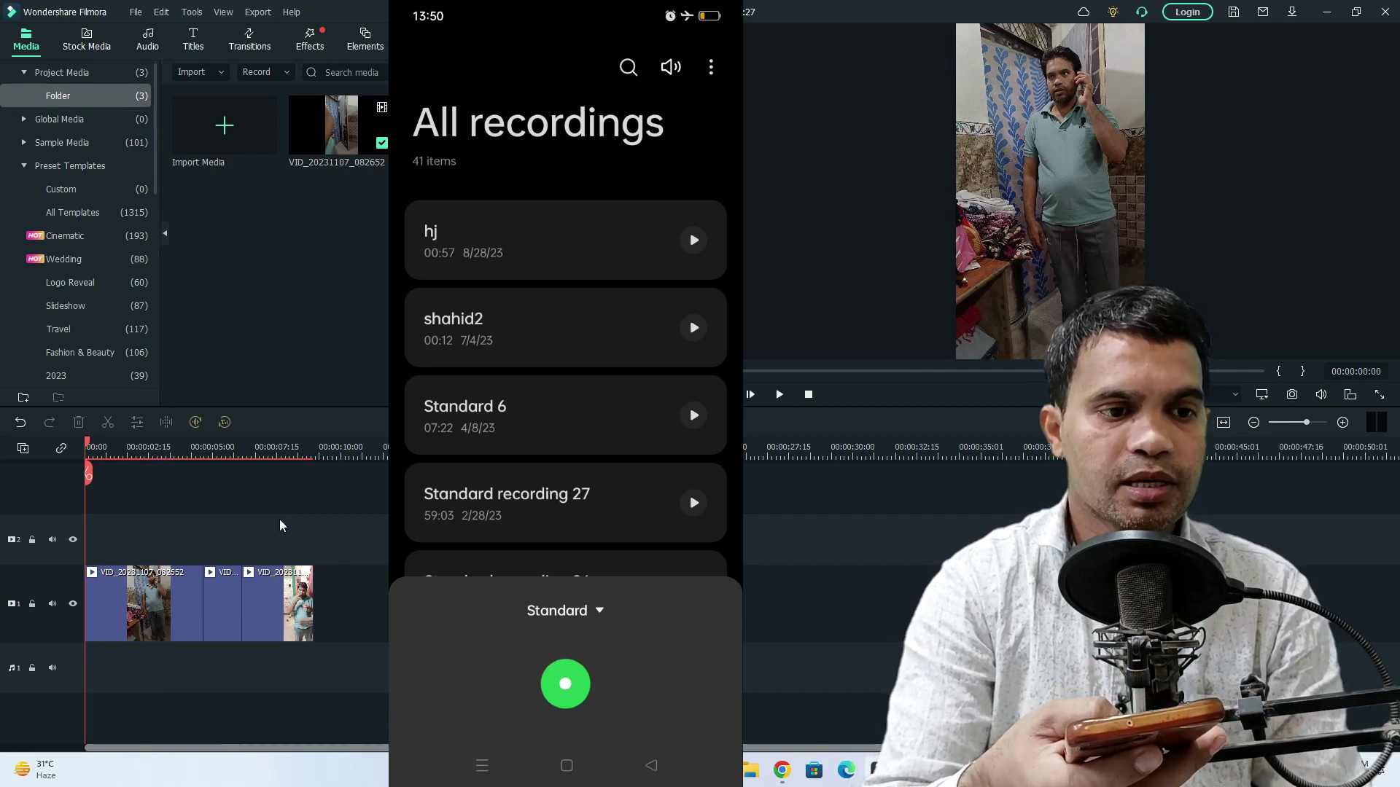
pyautogui.press('space')
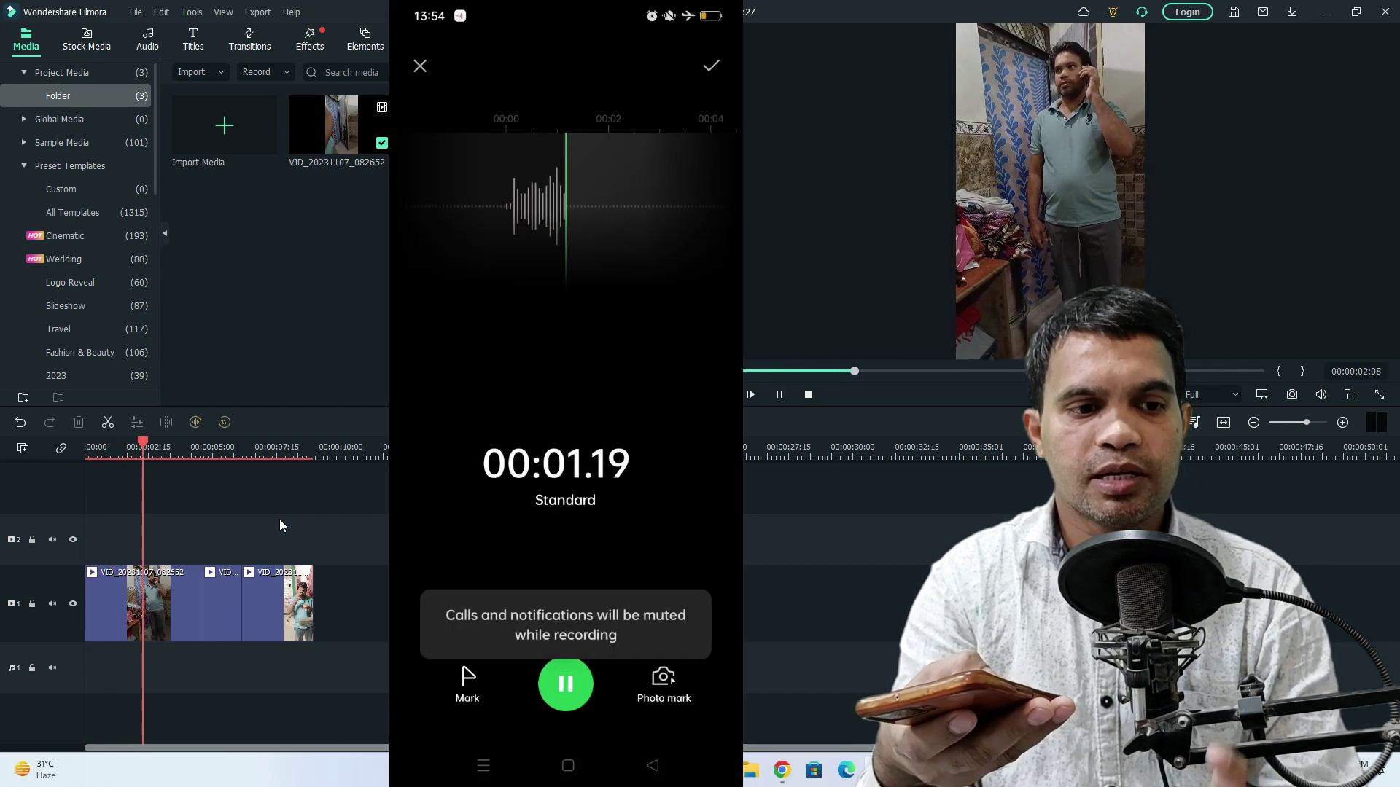
pyautogui.press('space')
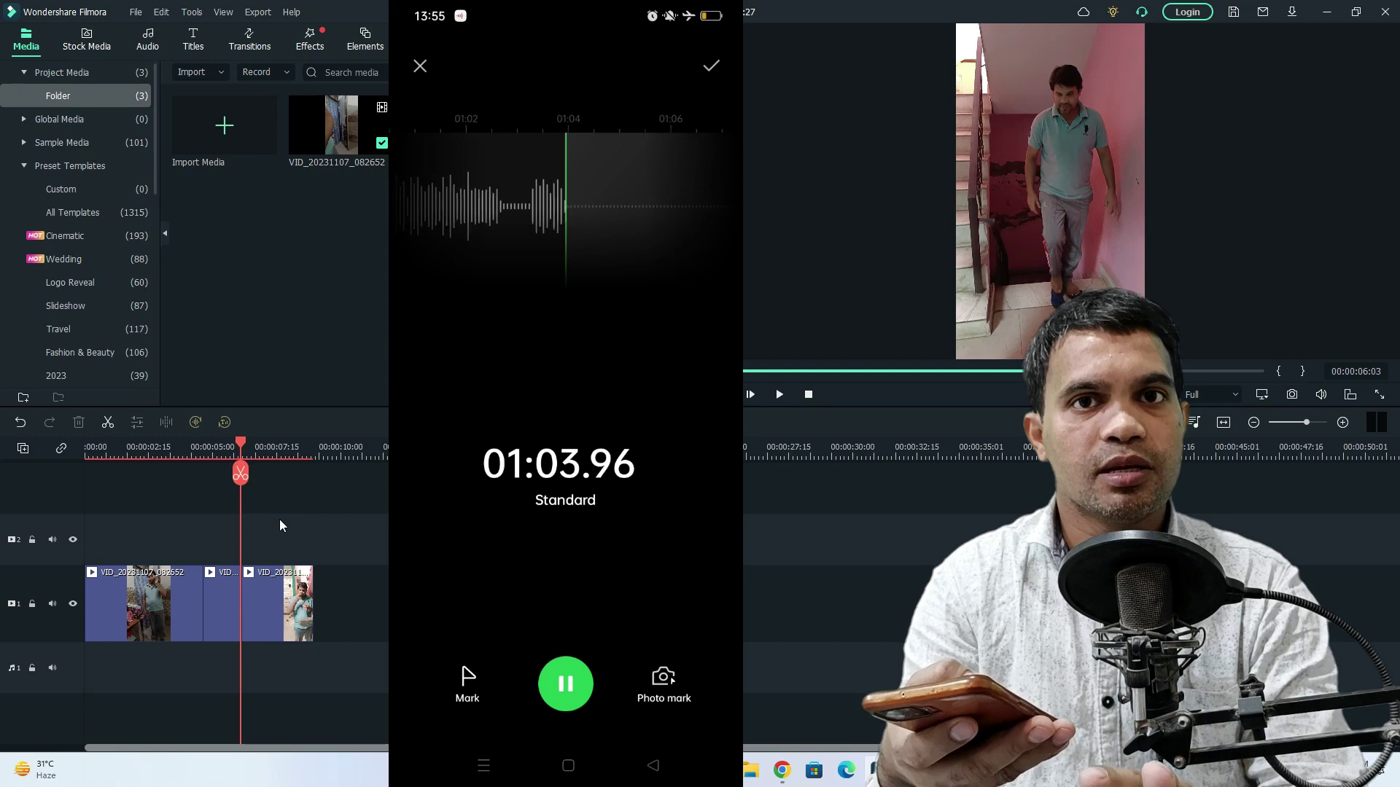
pyautogui.press('space')
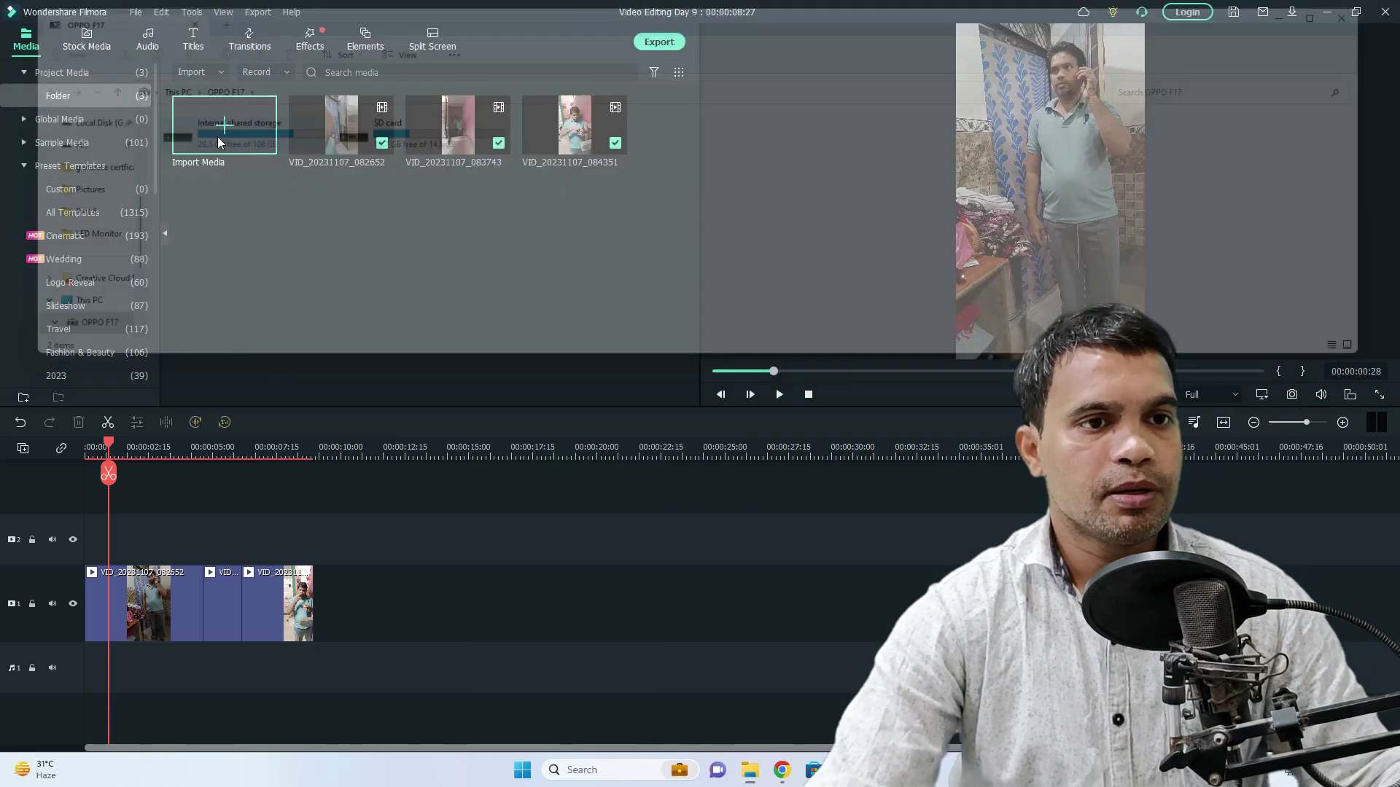
# Step: Try to import the audio file Standard recording 35 from the update folder in DCIM on the OPPO F17's internal shared storage
pyautogui.click(217, 137)
pyautogui.click(213, 139)
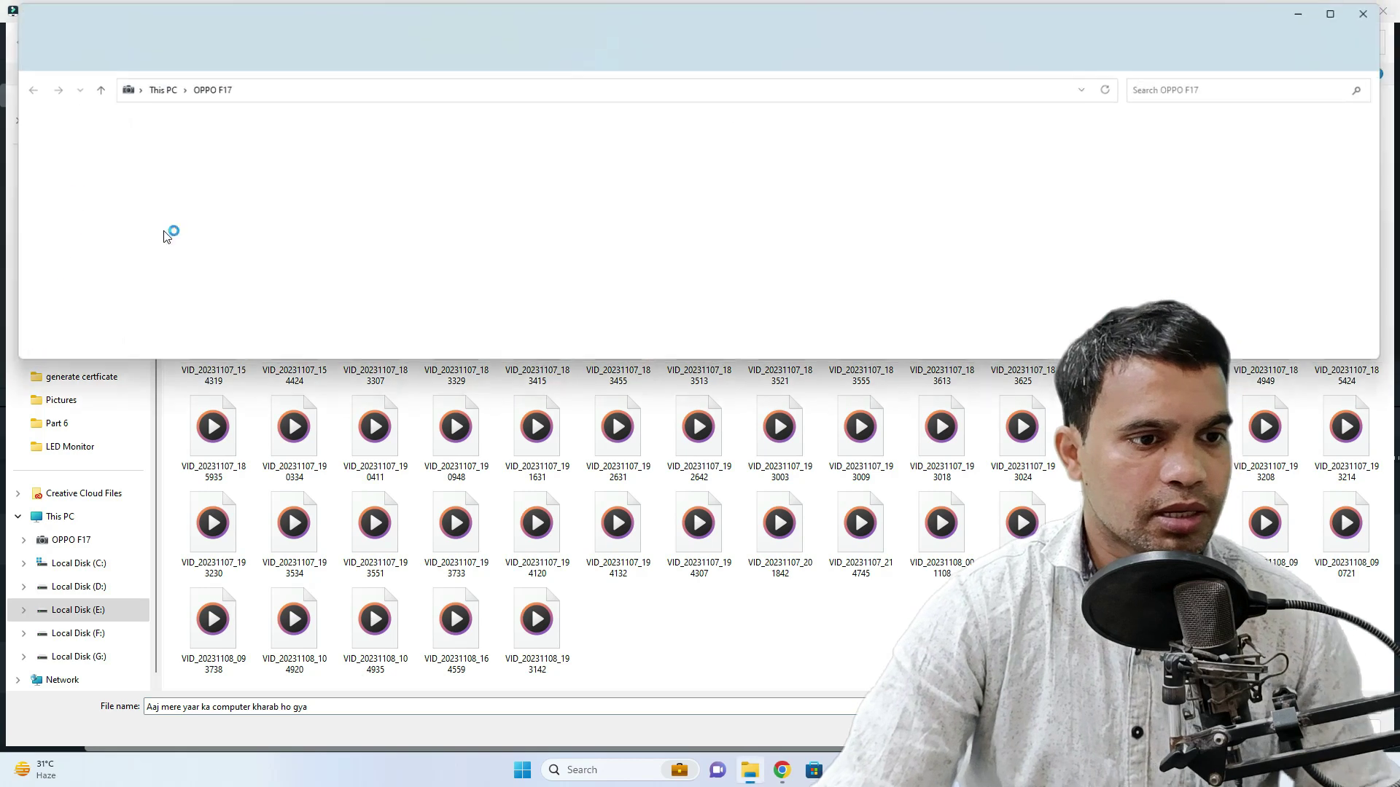
pyautogui.click(69, 540)
pyautogui.click(255, 115)
pyautogui.click(275, 244)
pyautogui.click(248, 95)
pyautogui.doubleClick(248, 95)
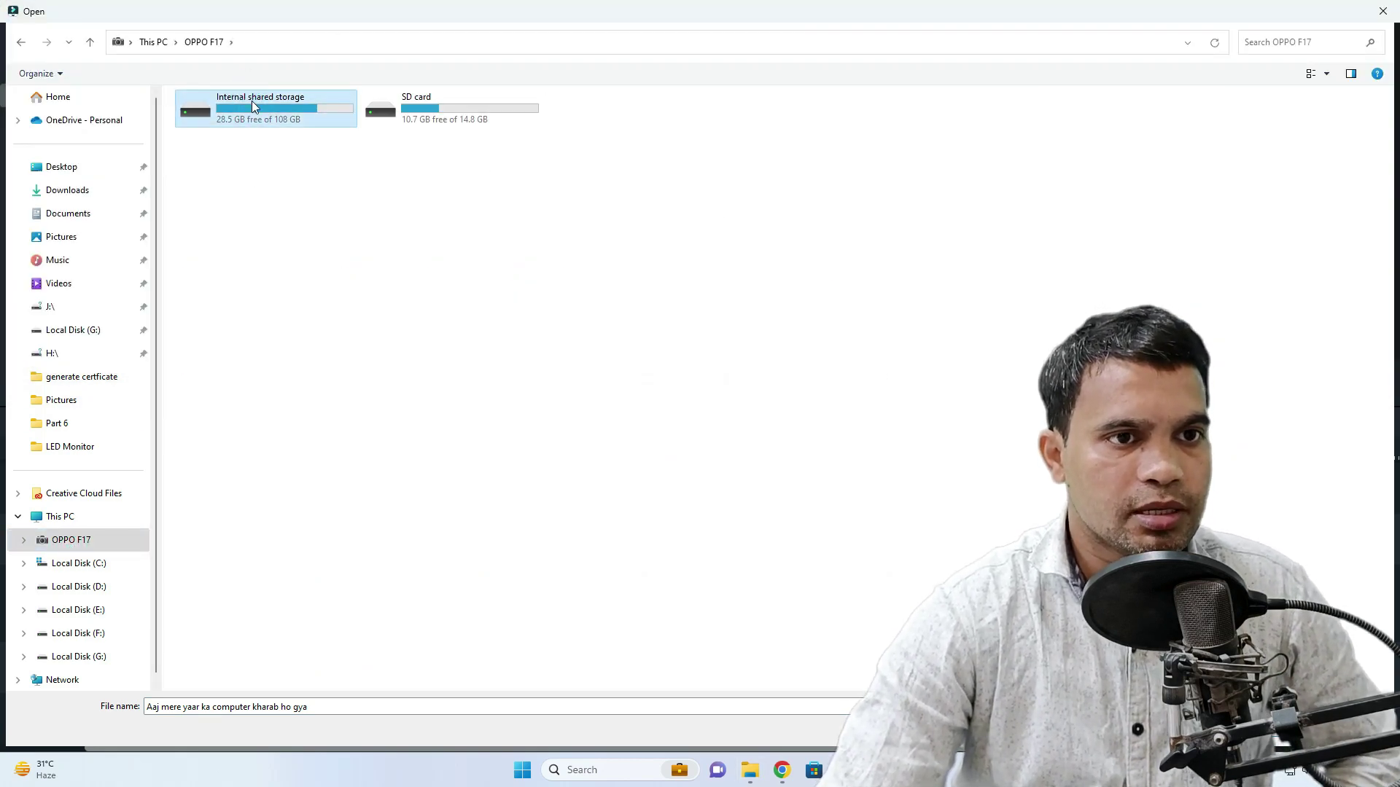
pyautogui.click(251, 102)
pyautogui.click(253, 100)
pyautogui.doubleClick(254, 109)
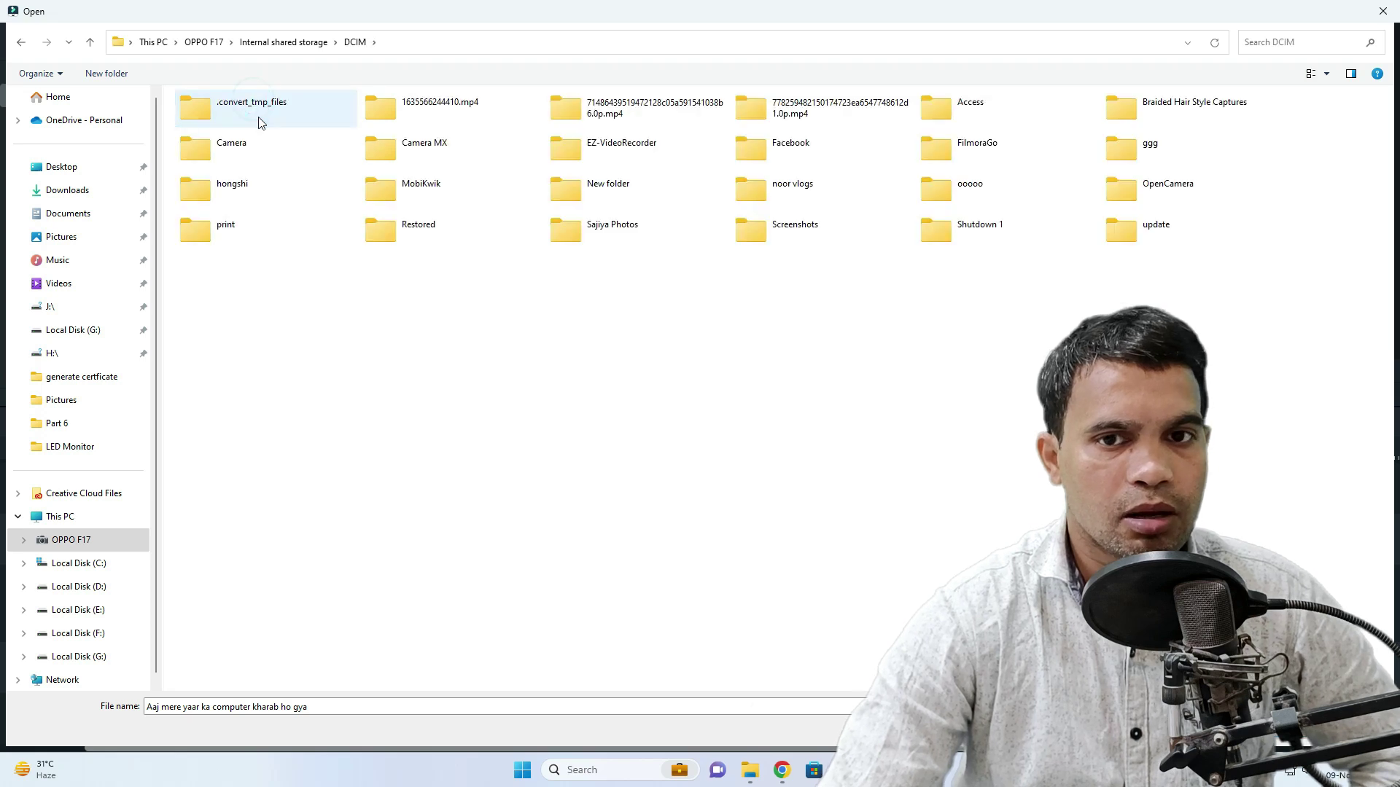
pyautogui.doubleClick(1150, 242)
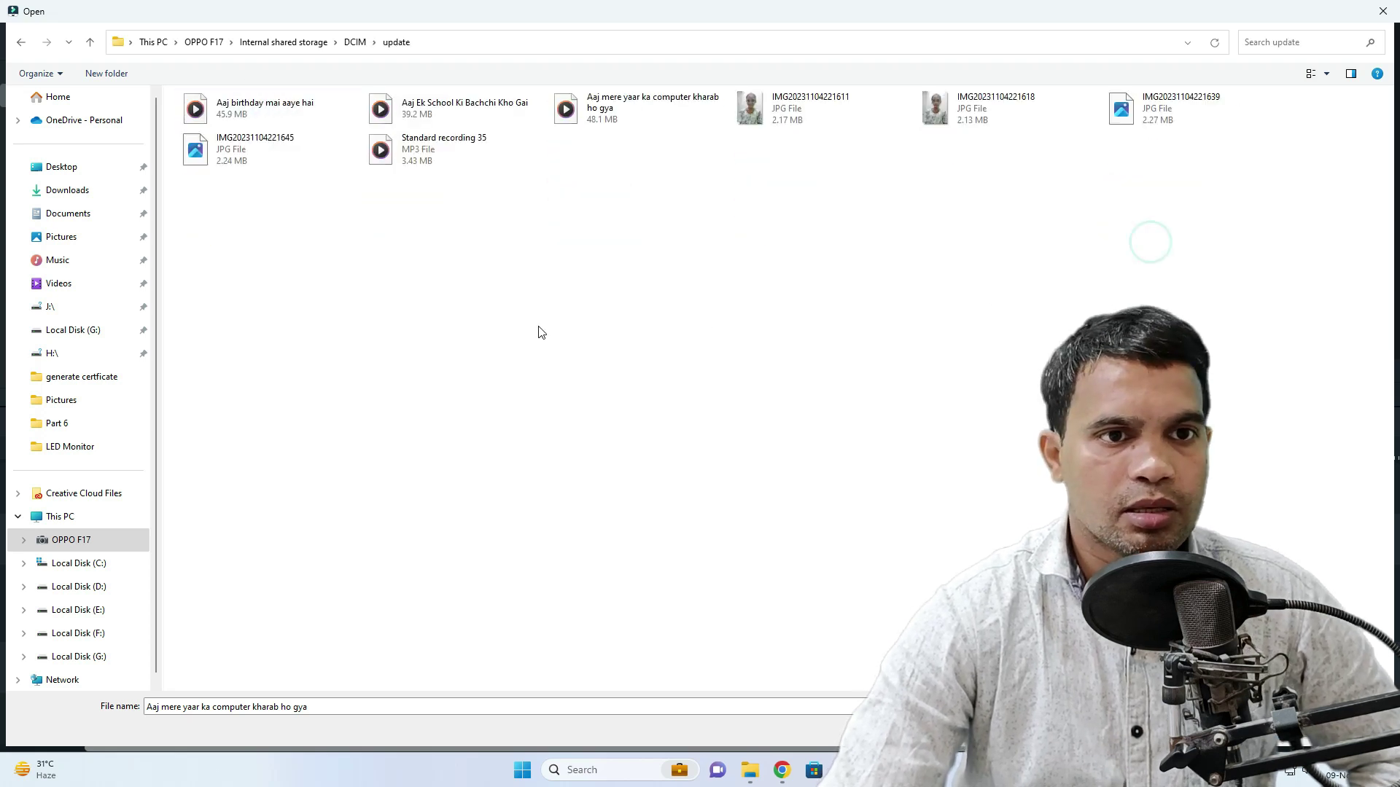
pyautogui.click(421, 152)
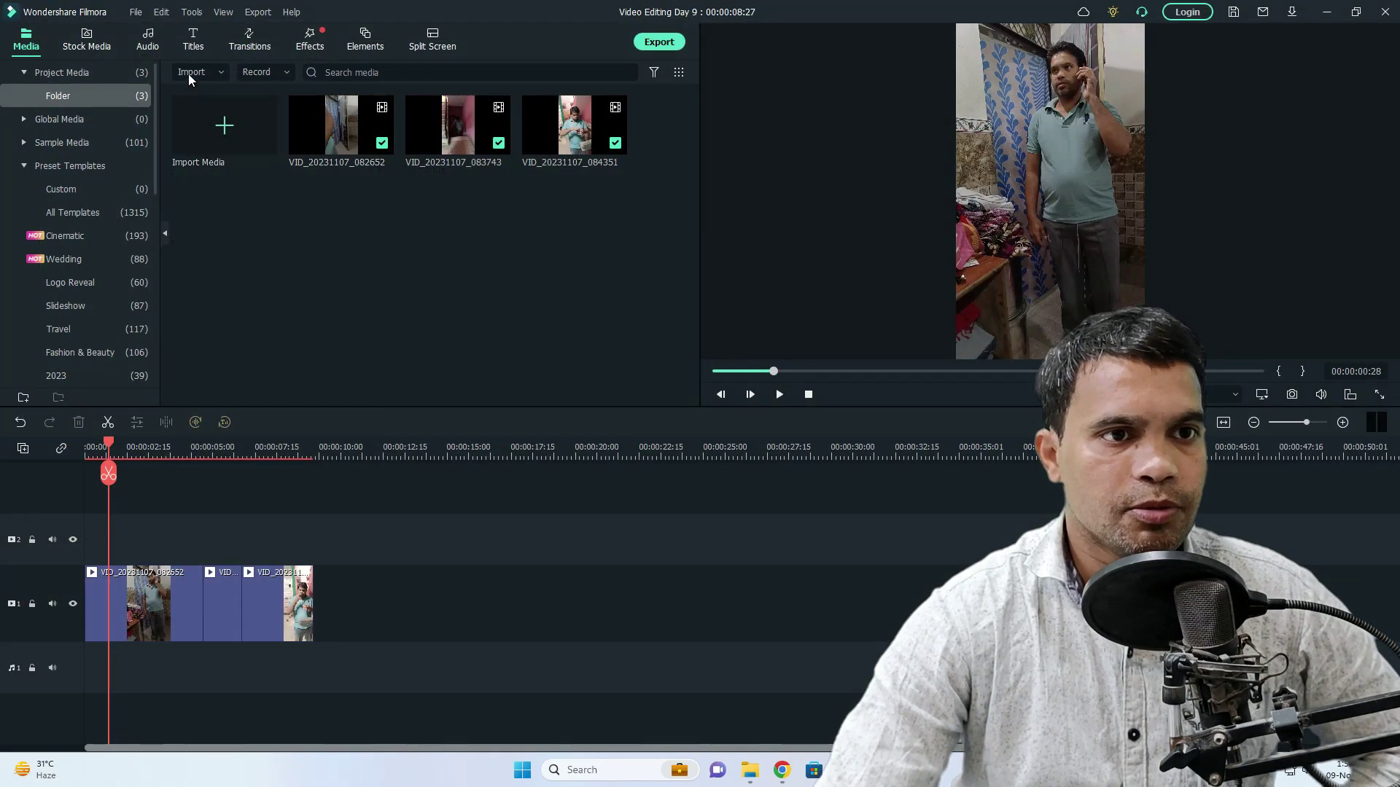
# Step: Import the audio file Standard recording 35 from the Desktop folder into the project media
pyautogui.click(202, 72)
pyautogui.click(212, 96)
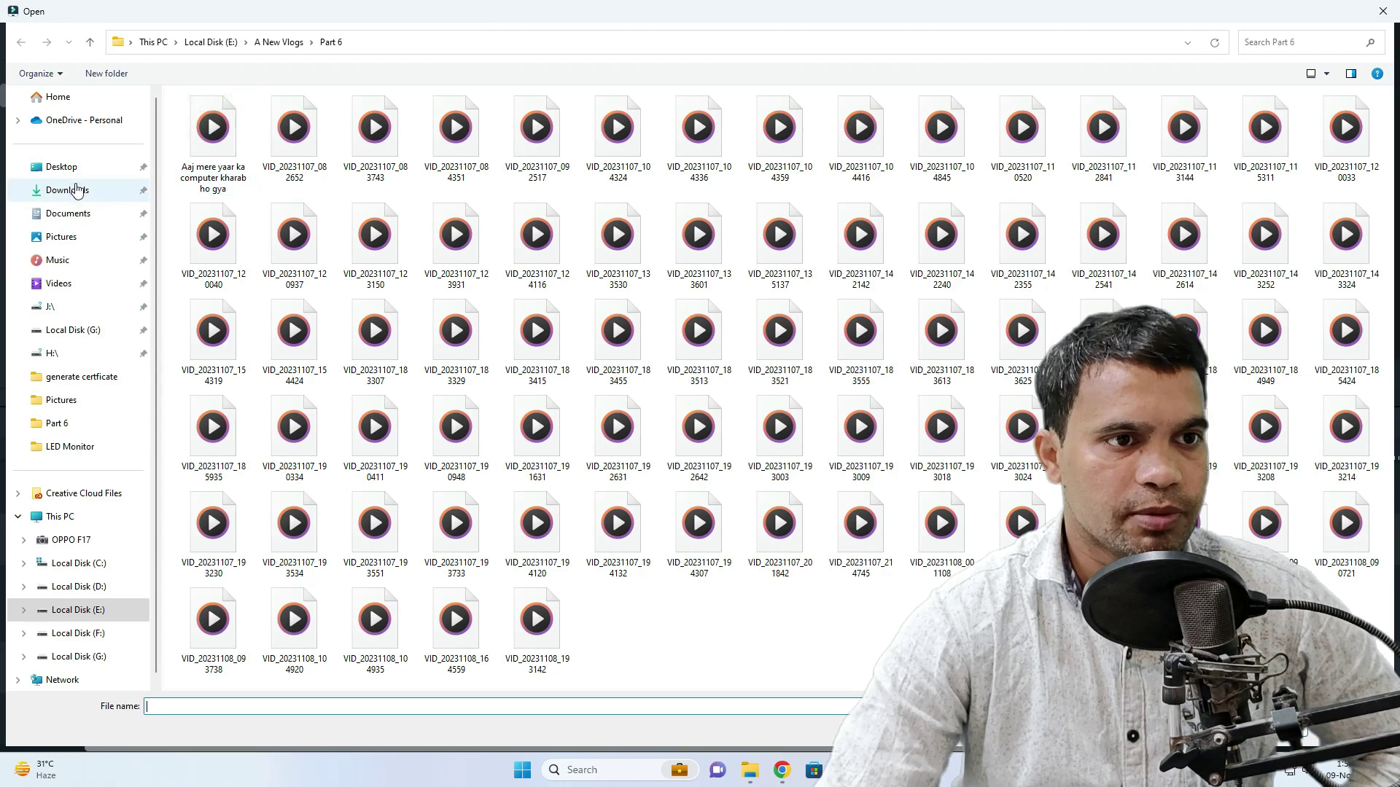
pyautogui.click(66, 166)
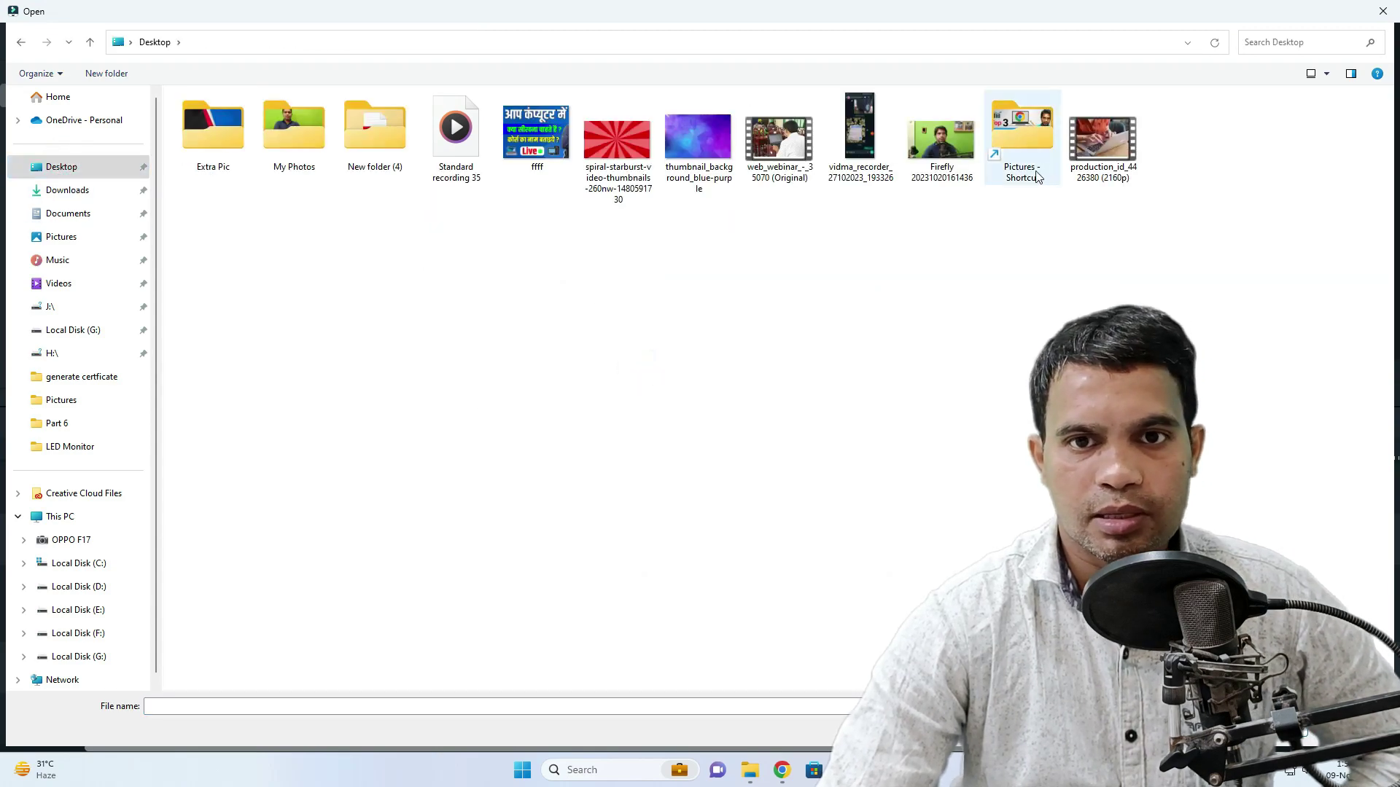
pyautogui.doubleClick(470, 122)
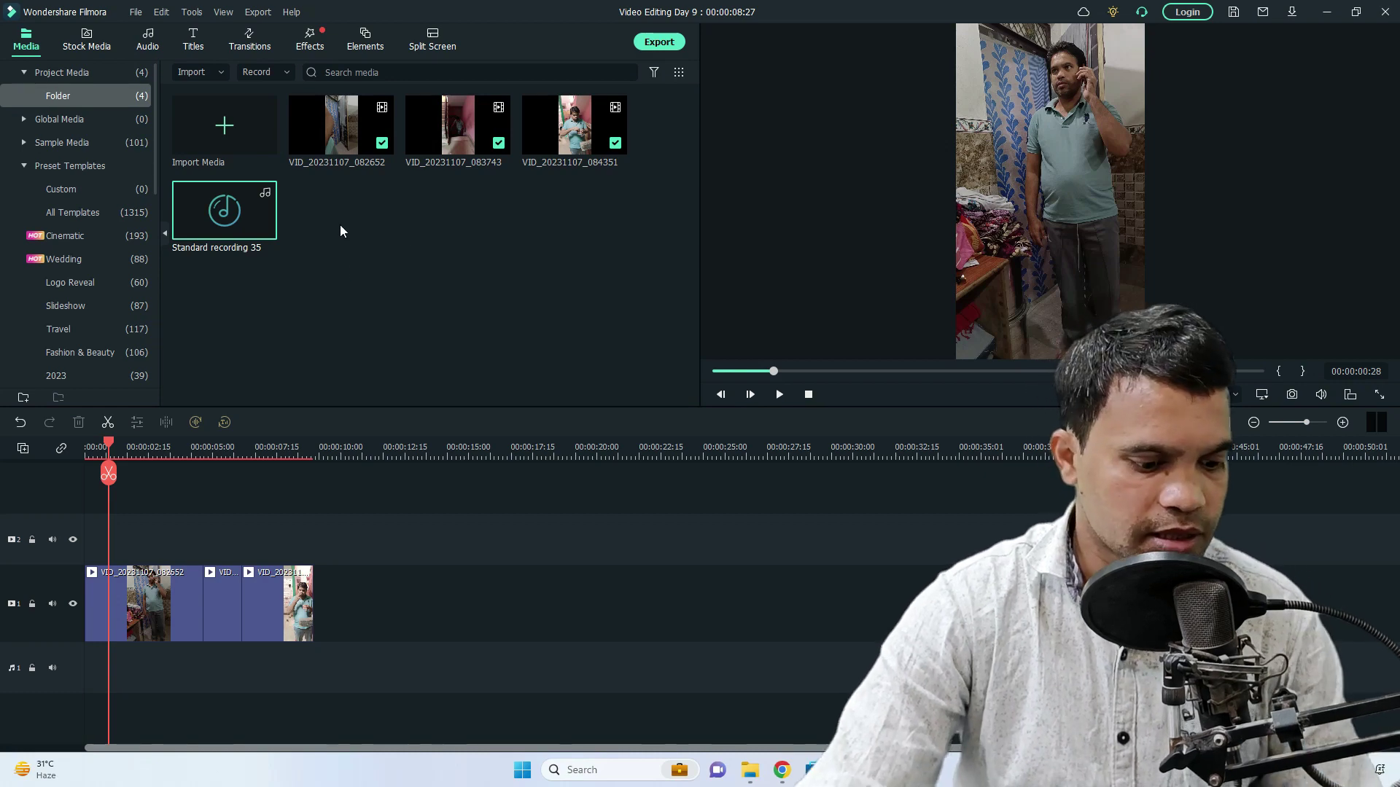
# Step: Place Standard recording 35 on audio track 1, starting at the beginning of the timeline beneath the video clips
pyautogui.moveTo(226, 239)
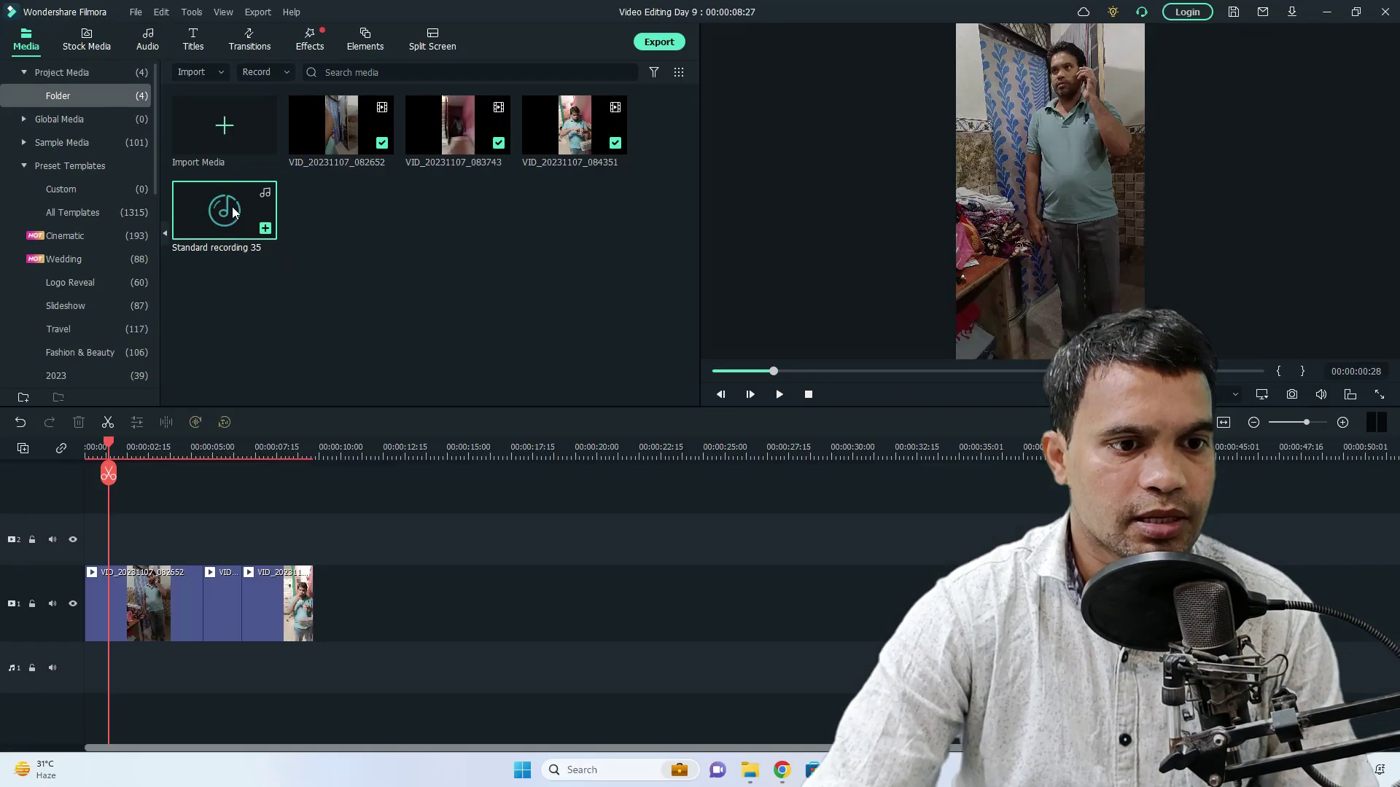
pyautogui.moveTo(233, 212); pyautogui.dragTo(94, 683)
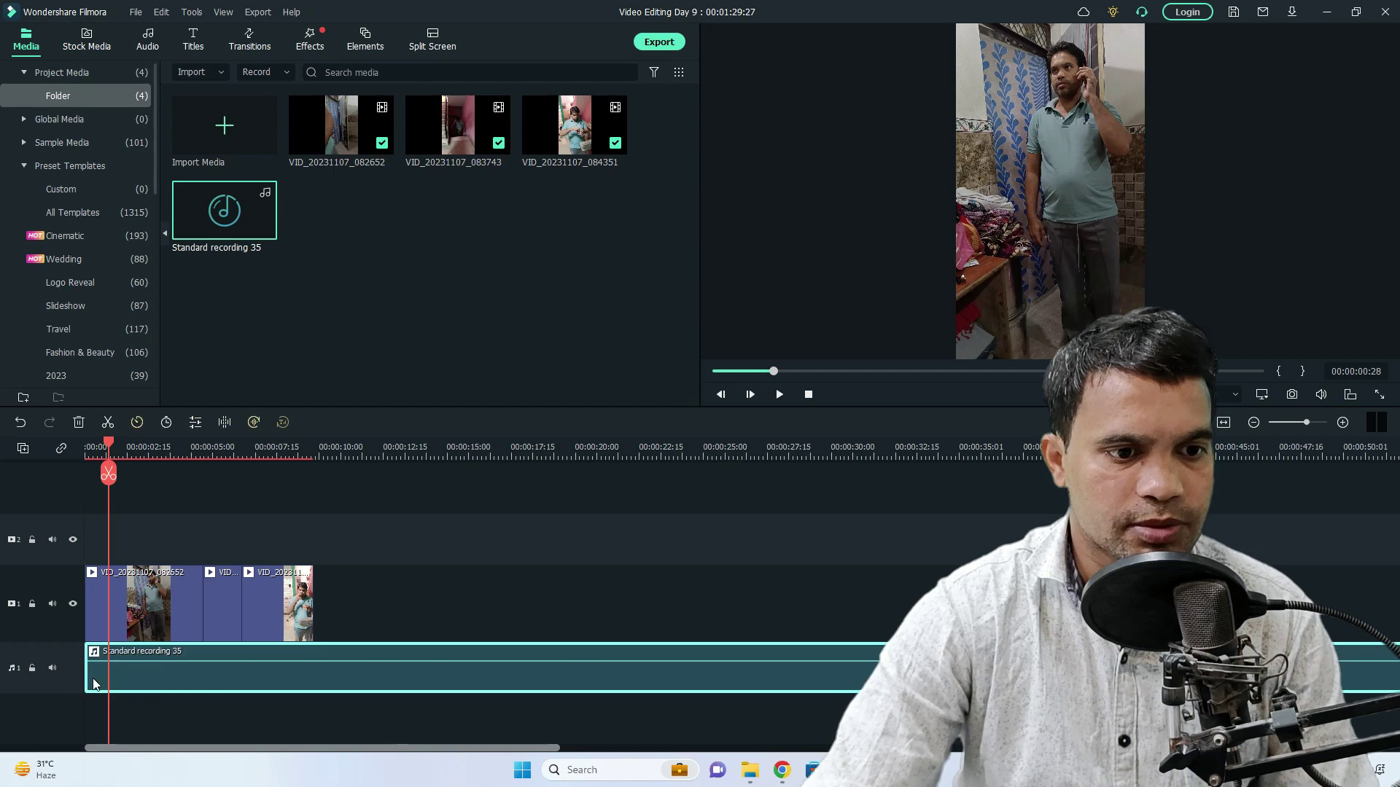
pyautogui.moveTo(378, 671); pyautogui.dragTo(387, 662)
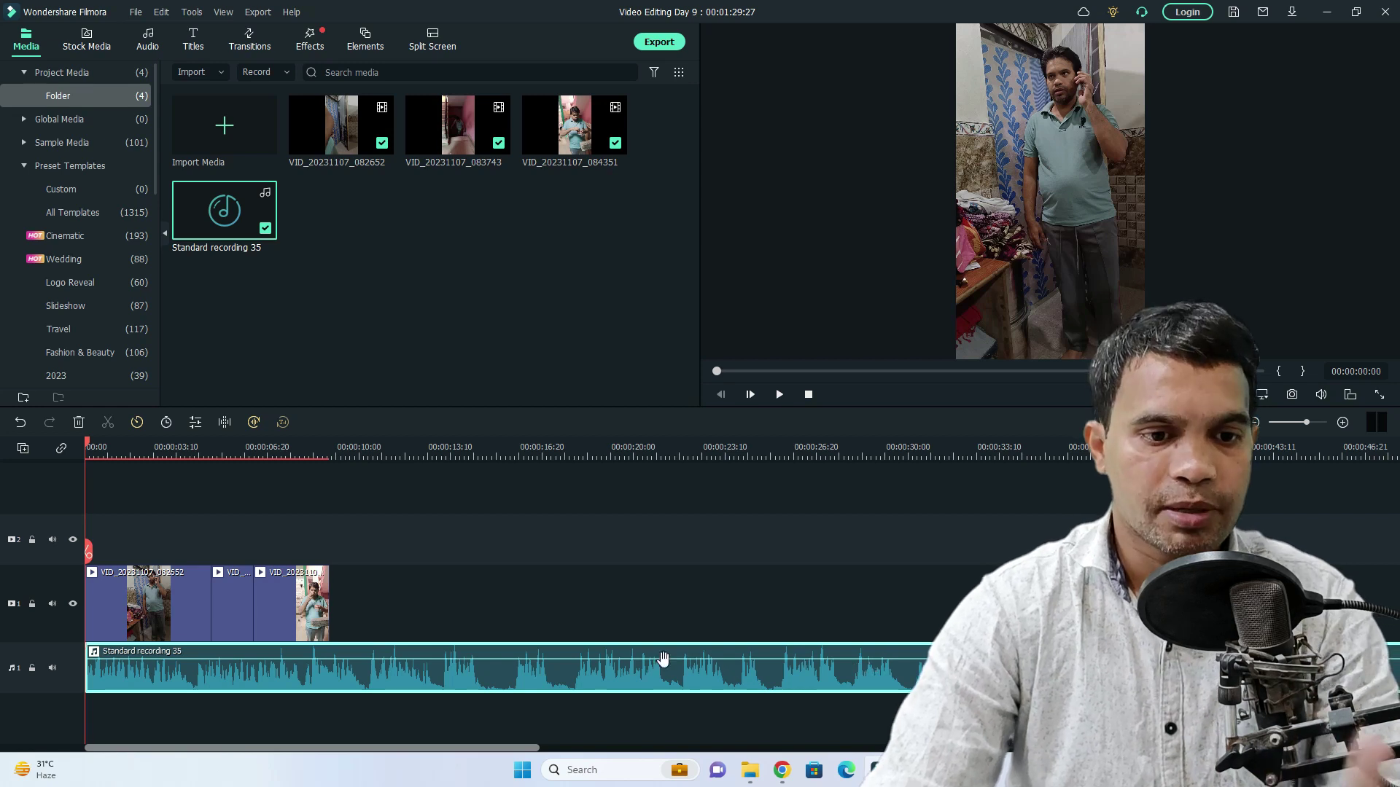
# Step: Split the voice recording at about 00:00:15:10 and 00:00:24:29 and delete the segment between the two cuts
pyautogui.click(505, 454)
pyautogui.click(510, 559)
pyautogui.moveTo(508, 558); pyautogui.dragTo(770, 549)
pyautogui.click(771, 552)
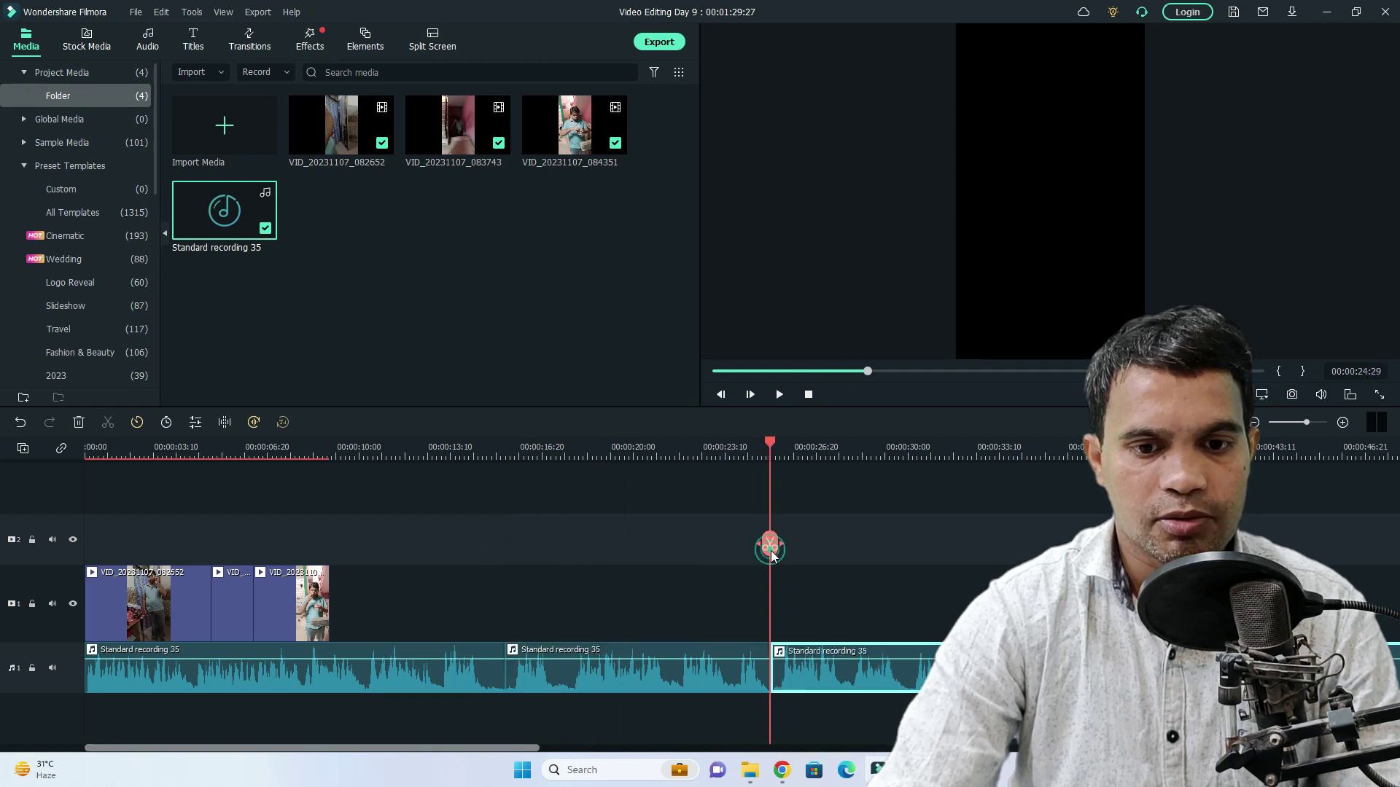
pyautogui.click(688, 682)
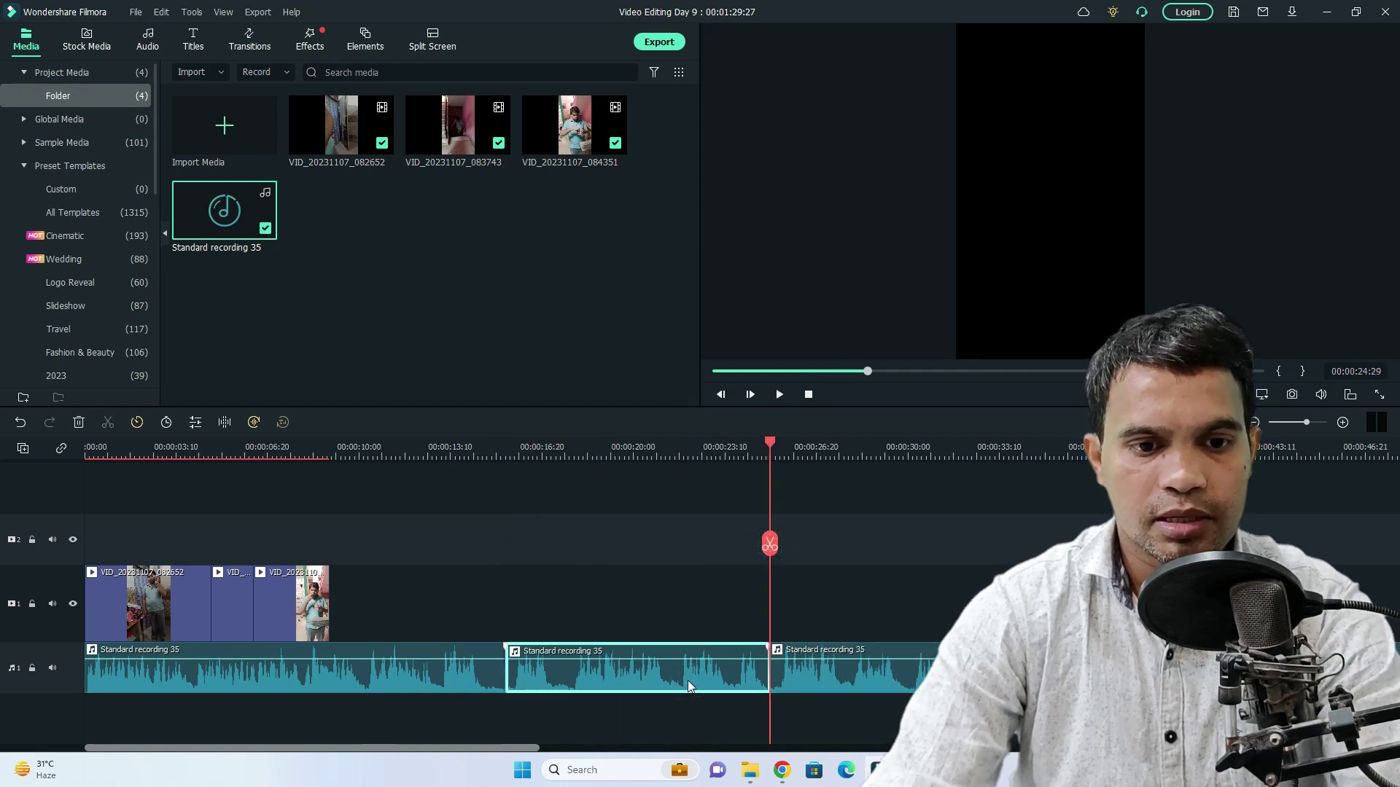
pyautogui.press('Delete')
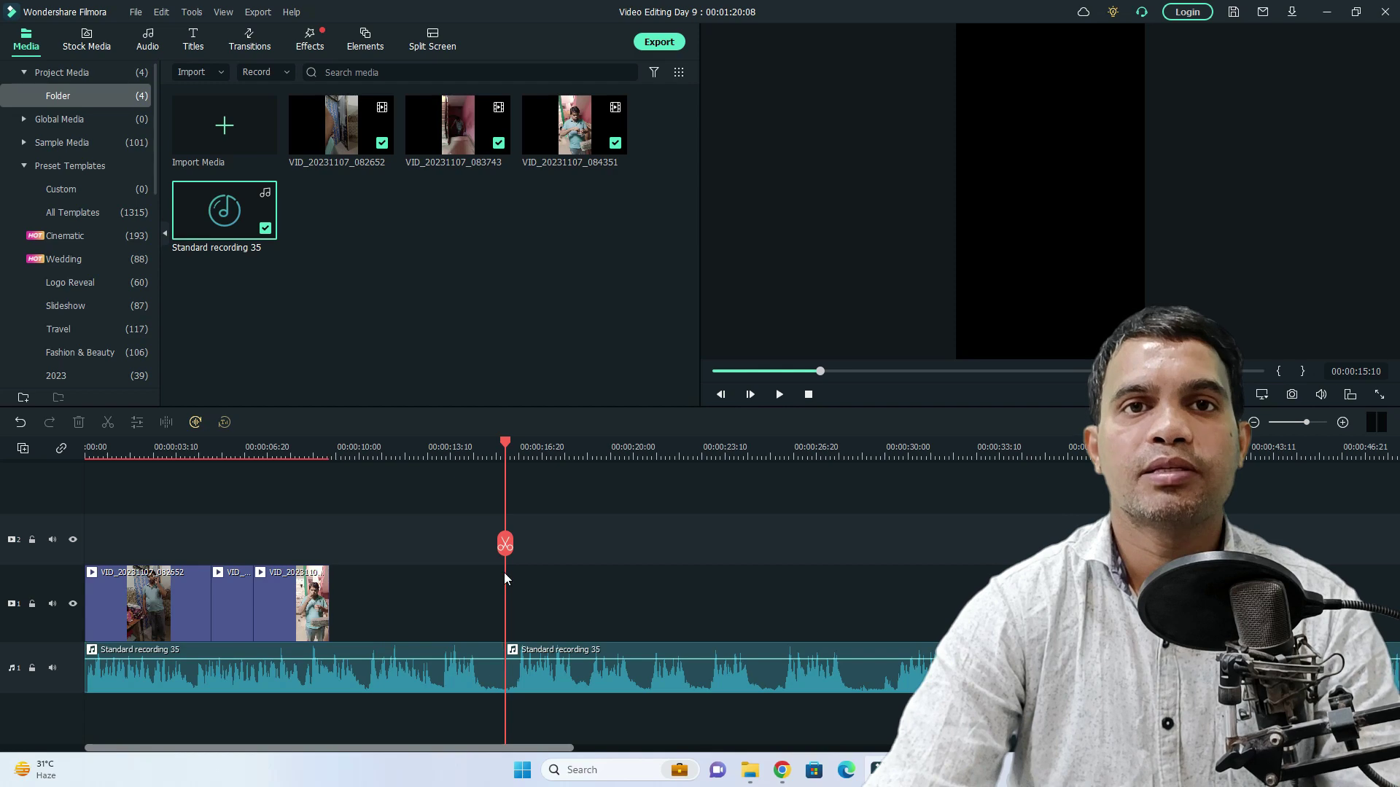
# Step: Play from the beginning, split video and voice recording at 00:00:03:23, and delete the rest of VID_20231107_082652
pyautogui.moveTo(504, 539); pyautogui.dragTo(55, 540)
pyautogui.scroll(3, 146, 441)
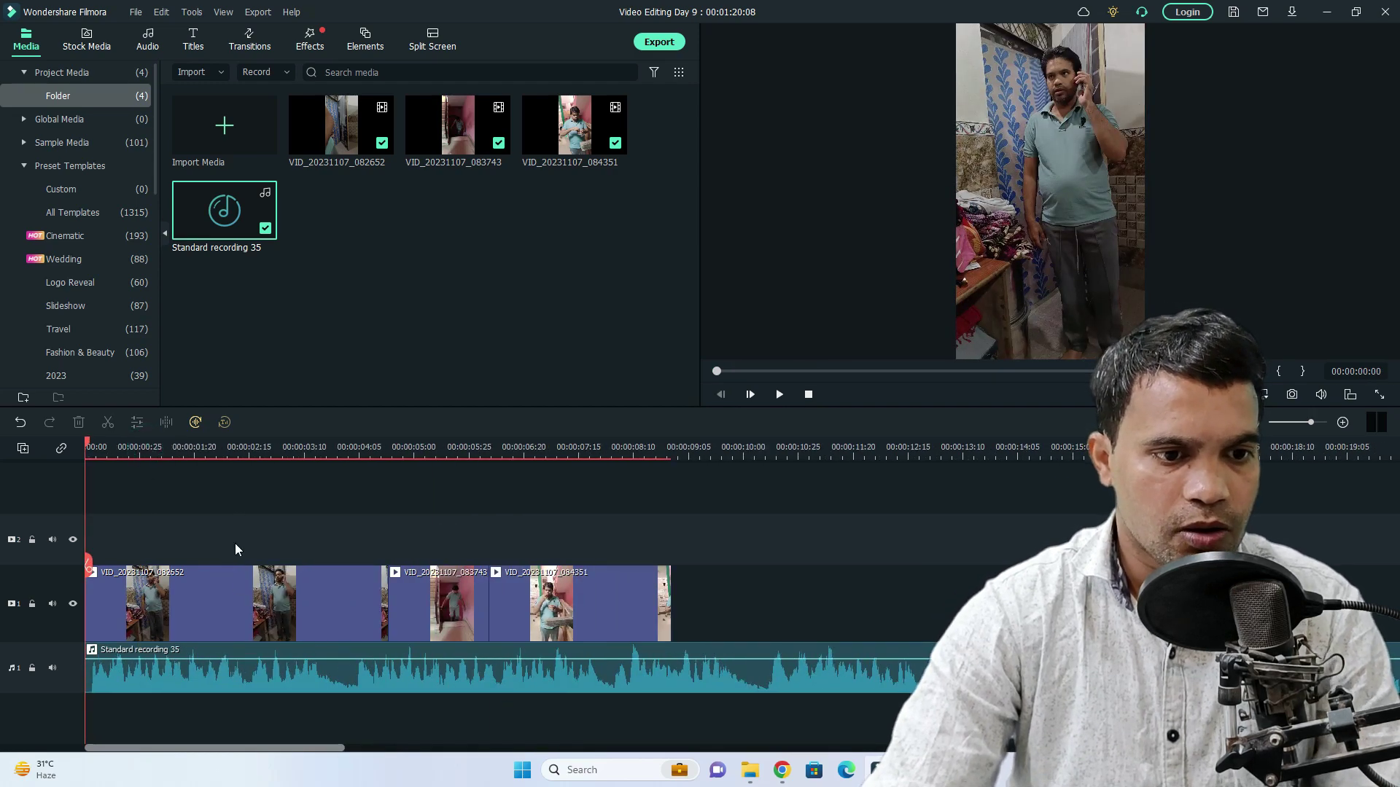
pyautogui.moveTo(247, 655); pyautogui.dragTo(219, 657)
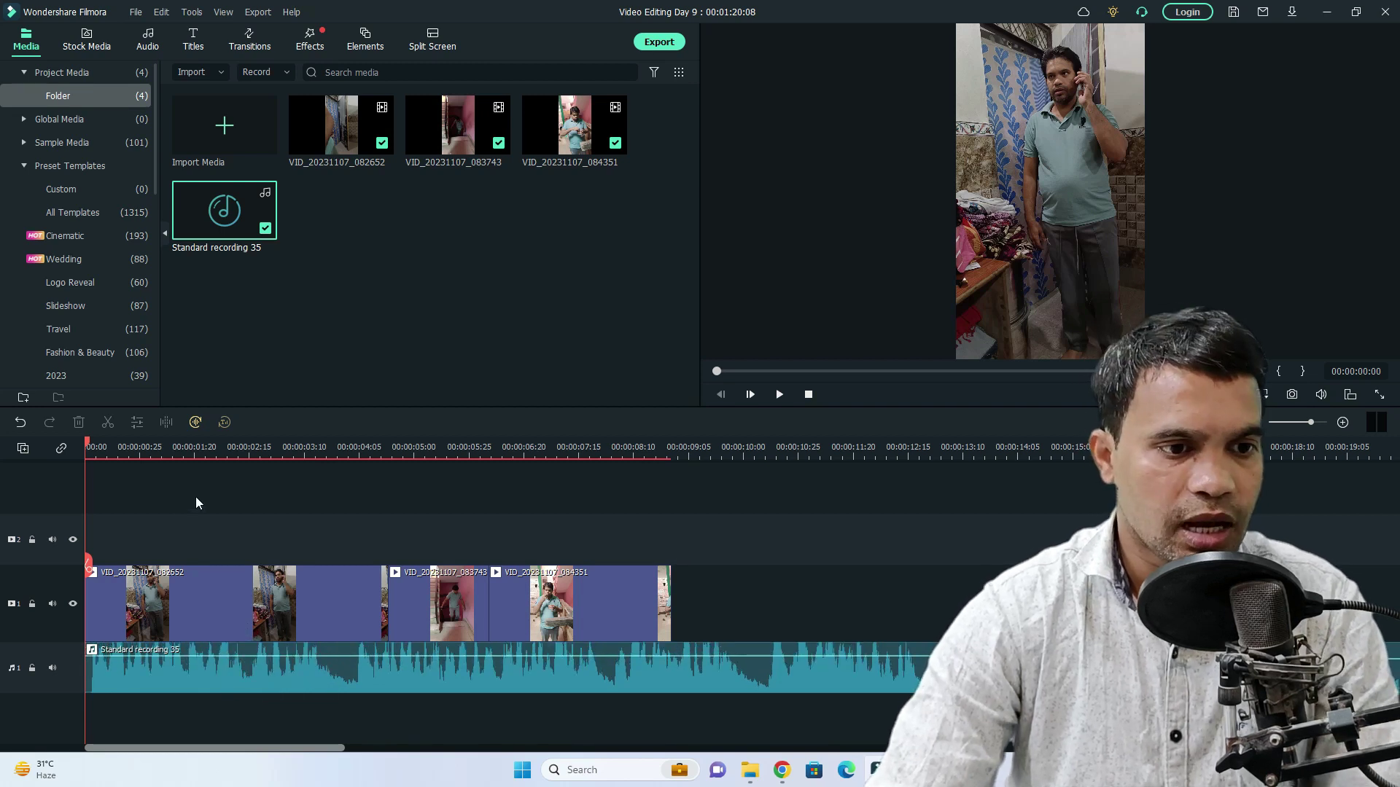
pyautogui.press('space')
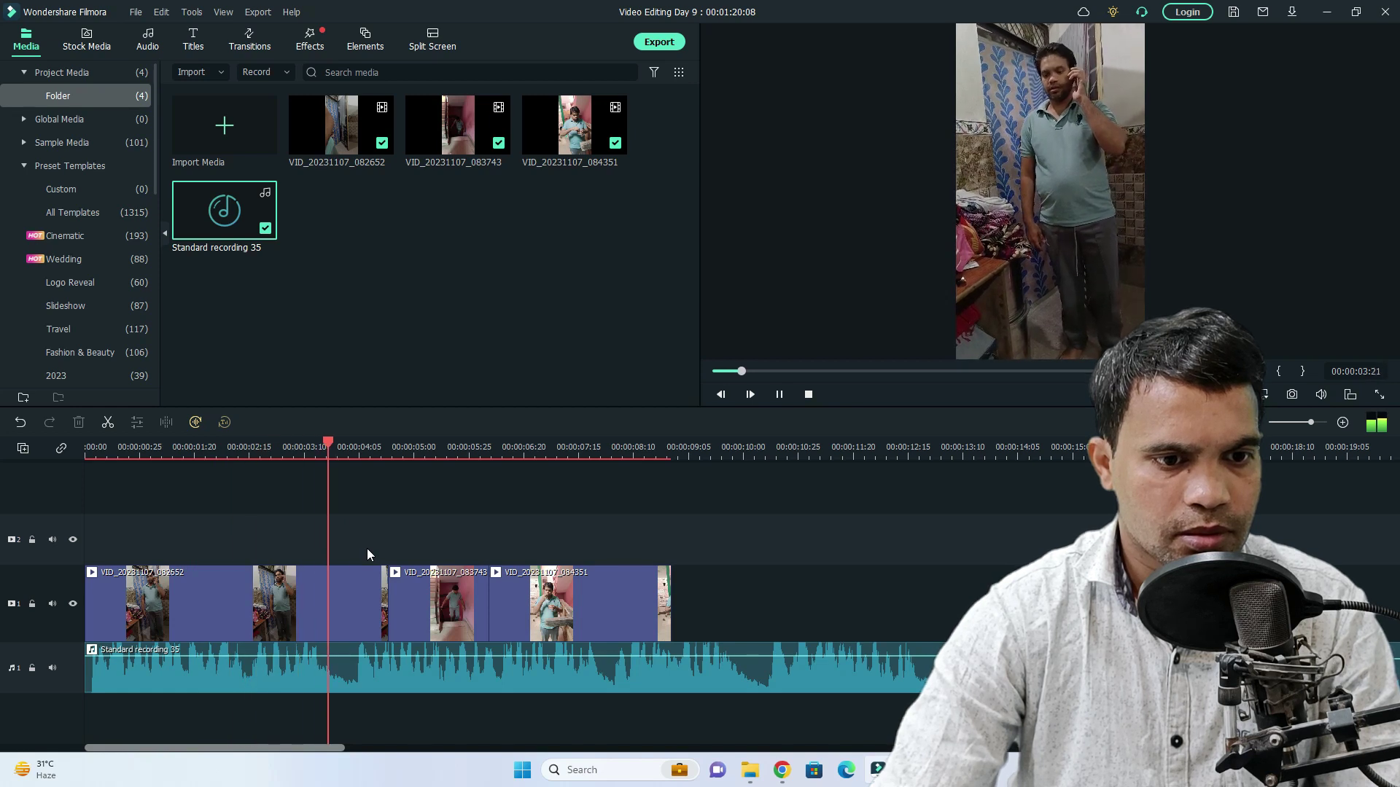
pyautogui.press('space')
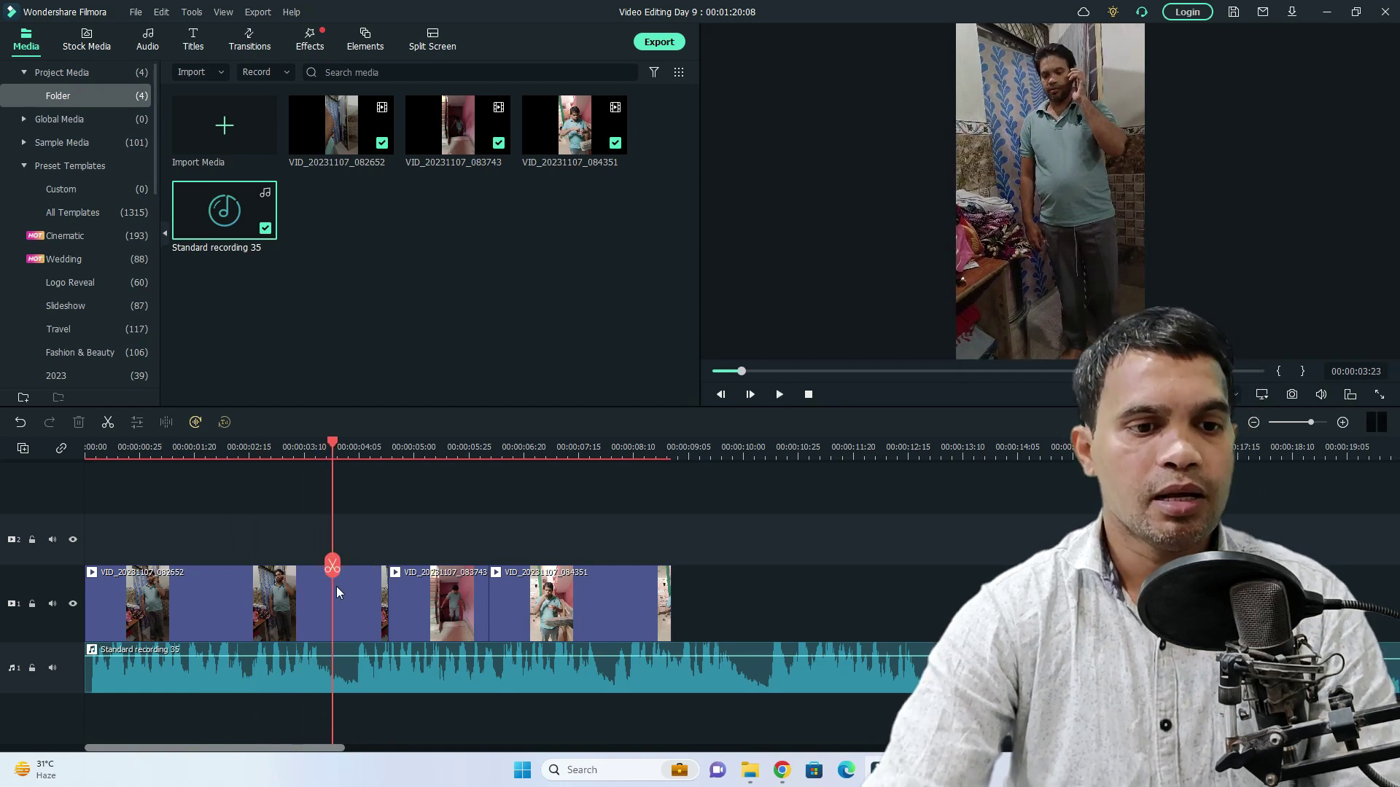
pyautogui.click(334, 568)
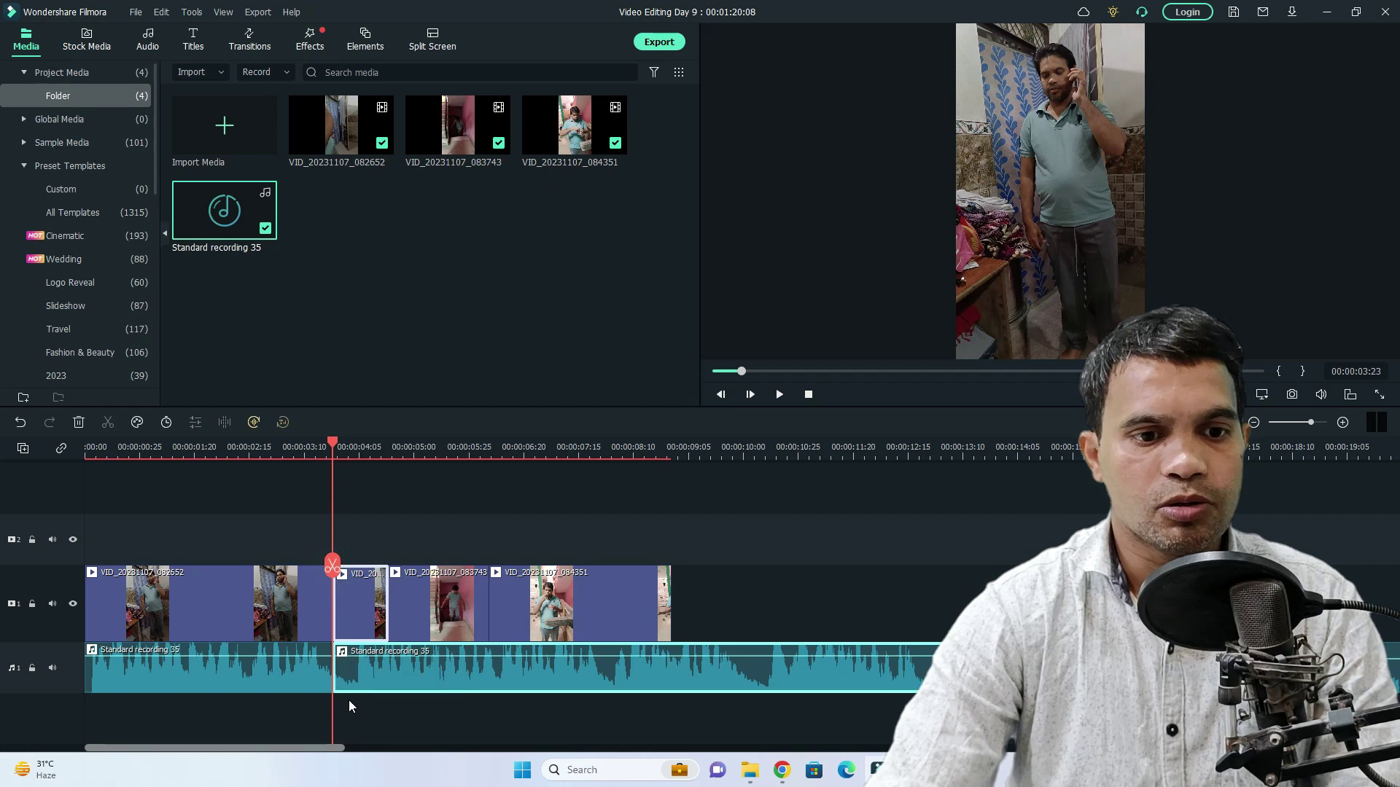
pyautogui.click(352, 595)
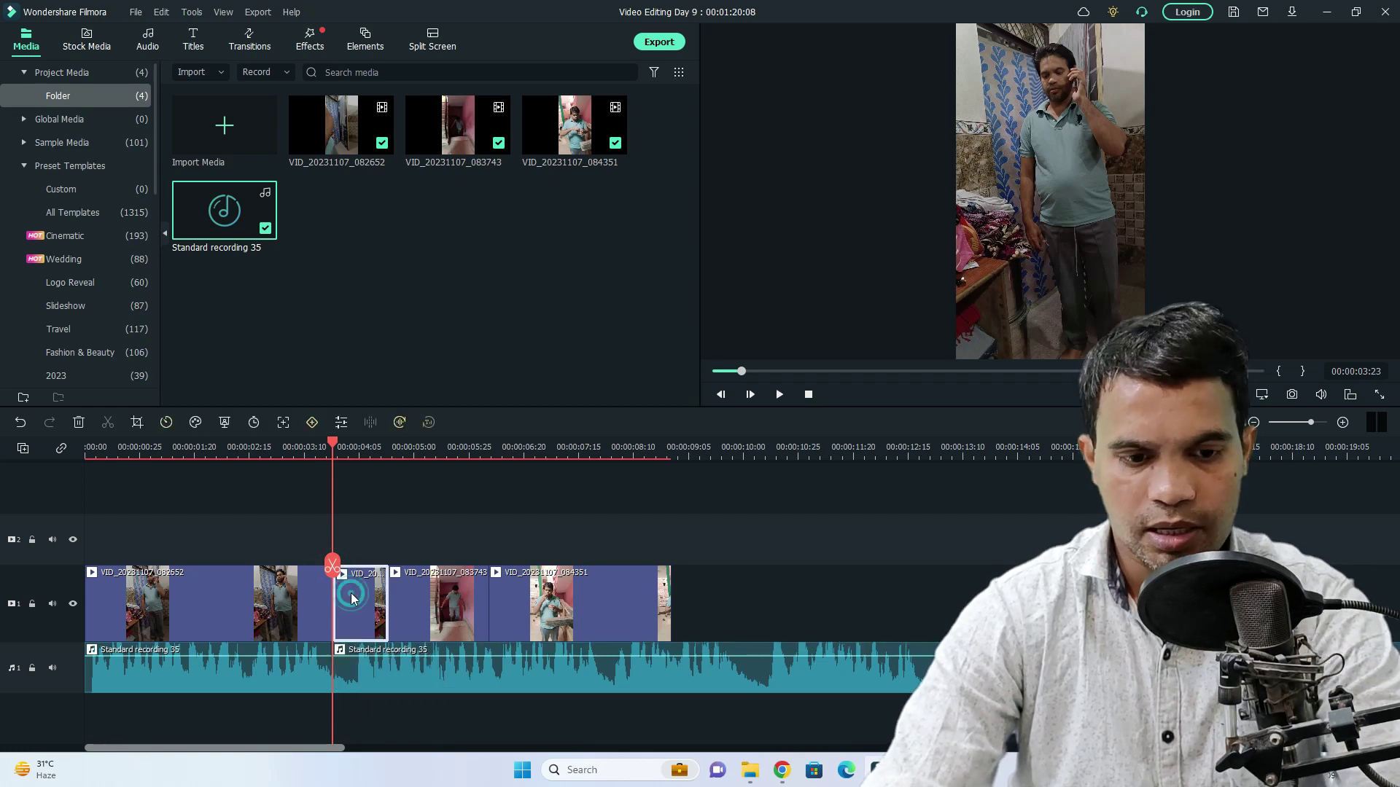
pyautogui.press('Delete')
pyautogui.click(346, 612)
pyautogui.press('Delete')
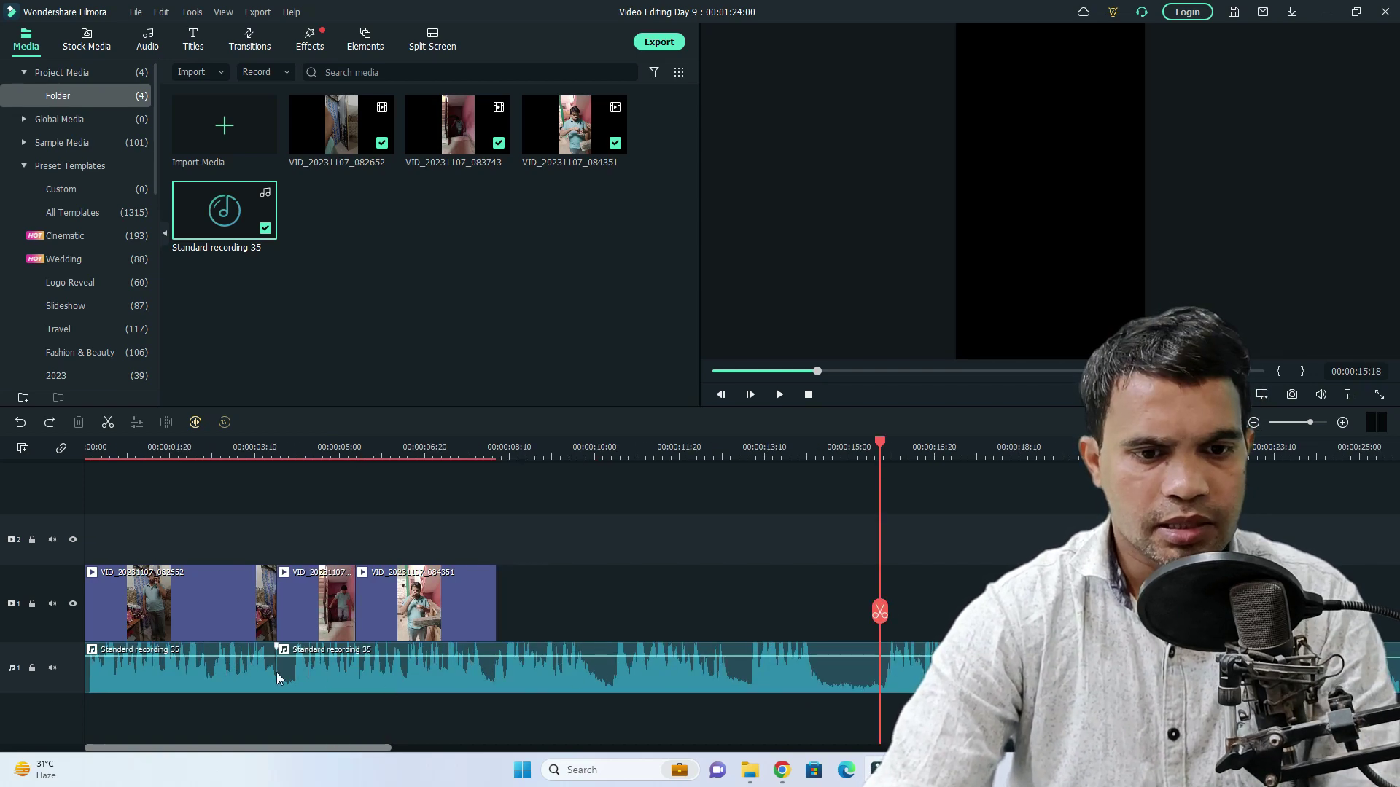
# Step: Split the voice recording at 00:00:15:18, delete the segment between 00:00:03:23 and that cut, and close the gap
pyautogui.click(881, 614)
pyautogui.click(835, 683)
pyautogui.press('Delete')
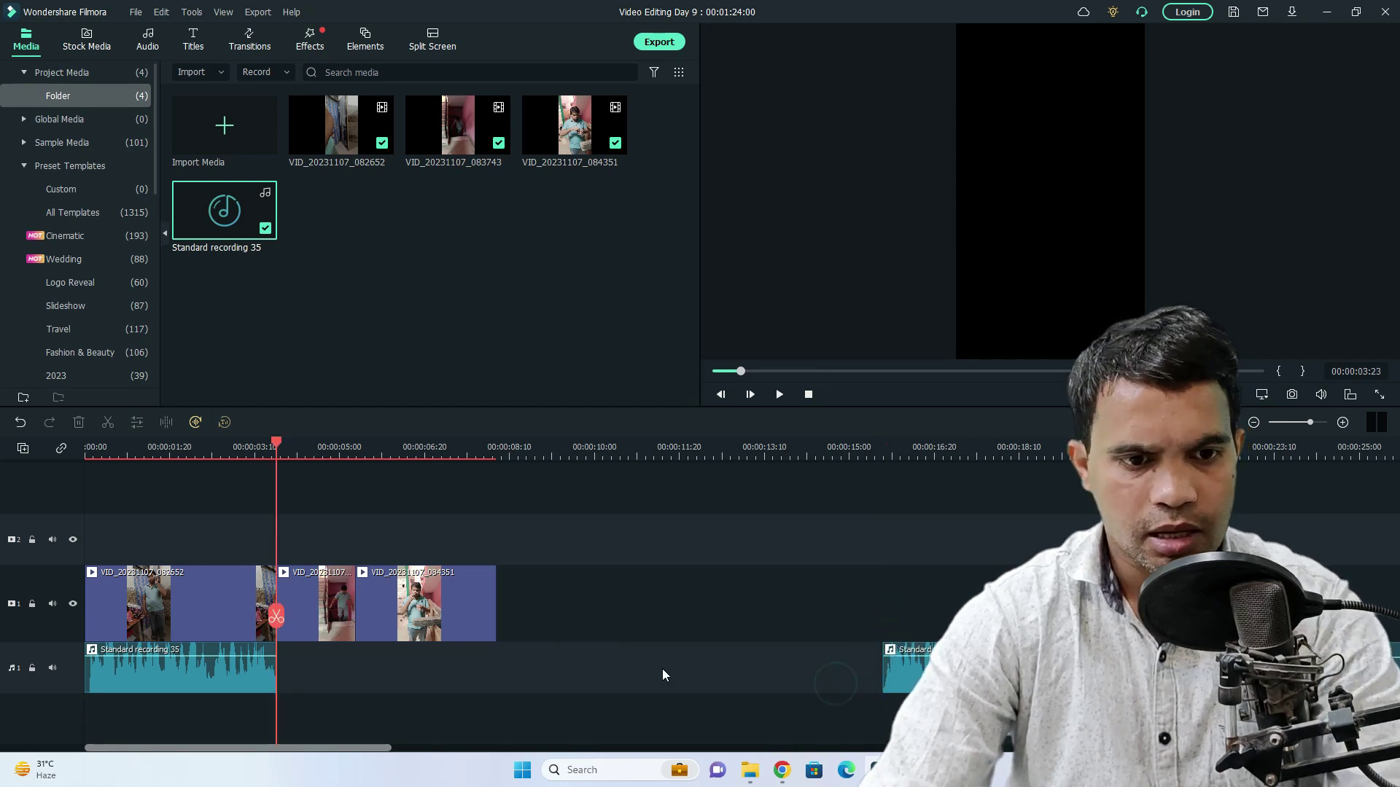
pyautogui.click(519, 667)
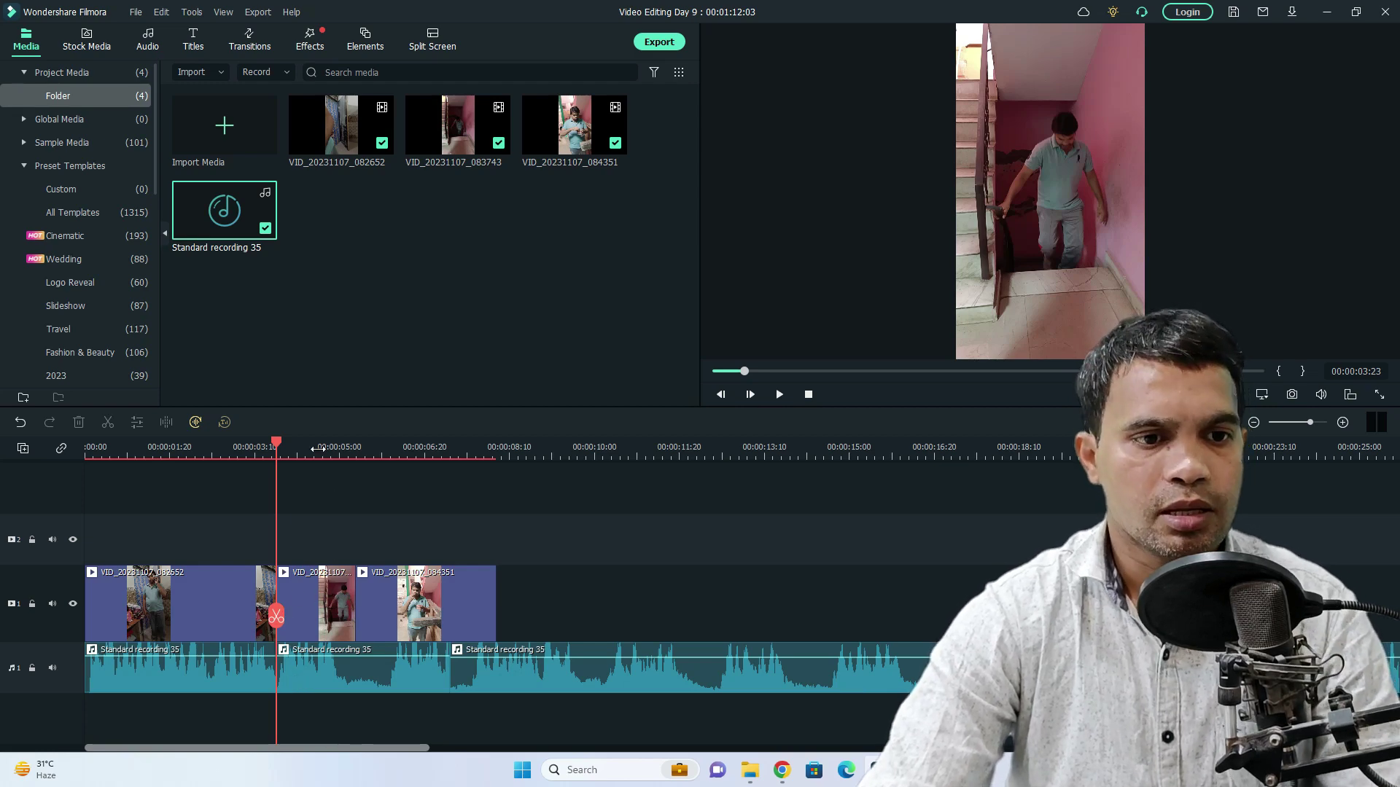
# Step: Split both tracks at 00:00:05:00 and delete the rest of VID_20231107_083743 and the voice segment following the cut
pyautogui.scroll(3, 318, 449)
pyautogui.press('space')
pyautogui.press('space')
pyautogui.click(441, 617)
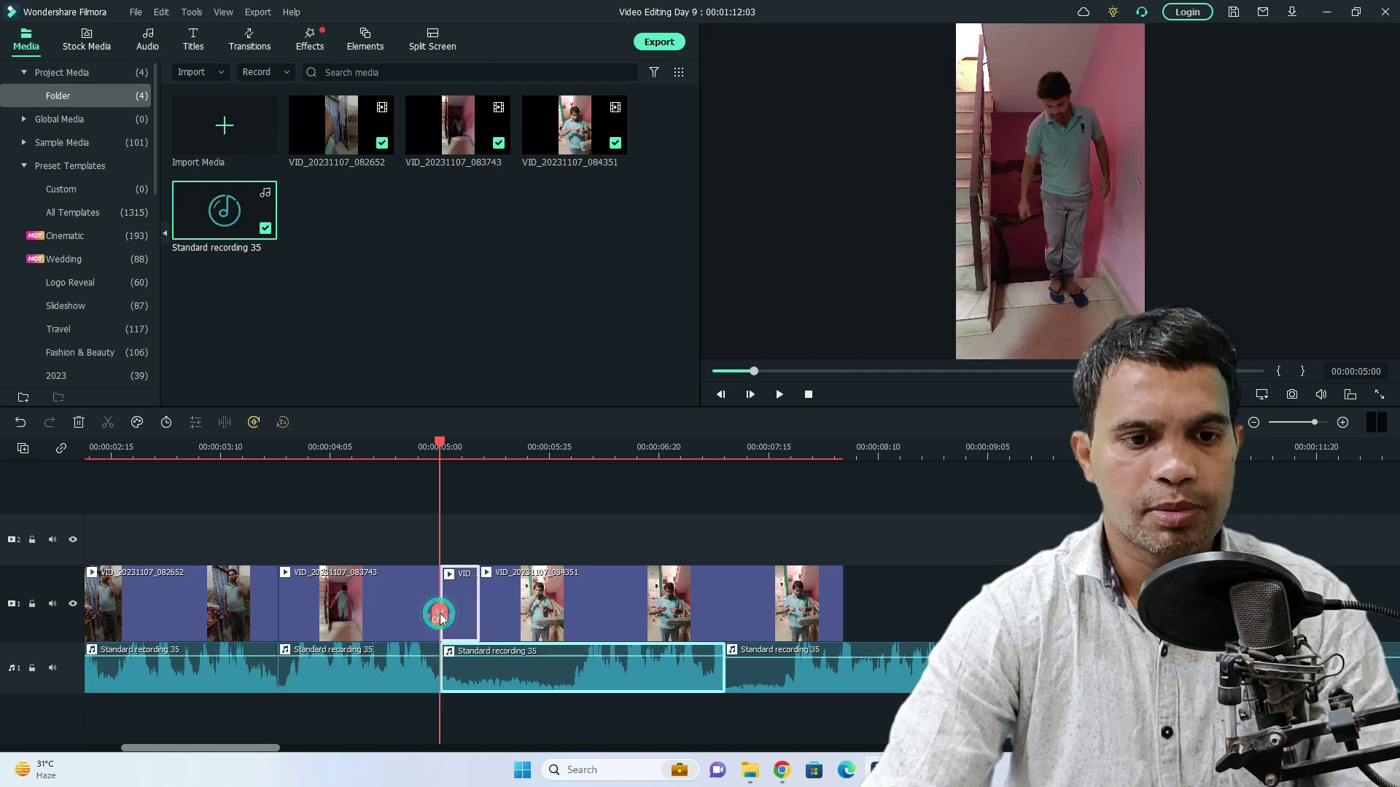
pyautogui.click(471, 604)
pyautogui.press('Delete')
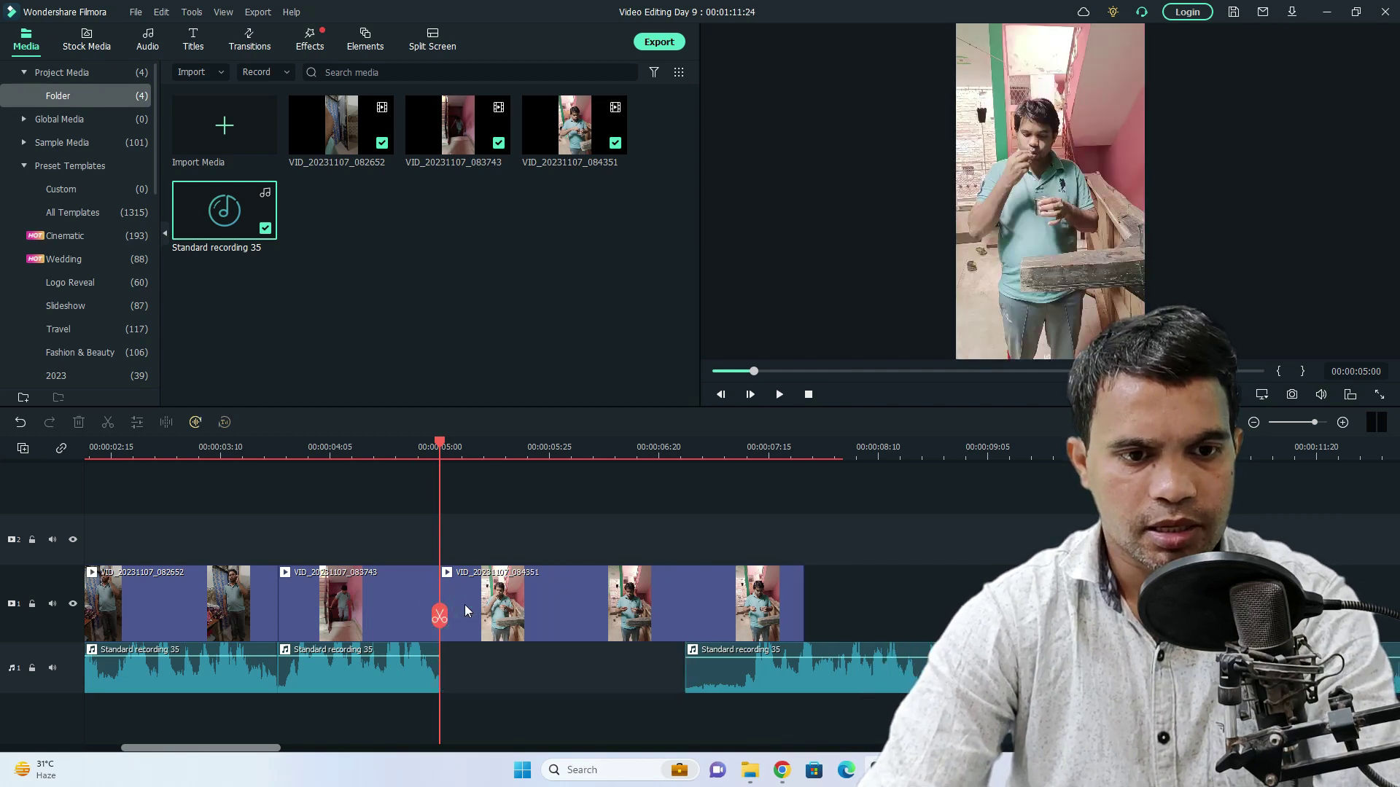
# Step: Close the empty gap on the audio track after 00:00:05:00
pyautogui.click(470, 669)
pyautogui.click(550, 600)
pyautogui.click(555, 688)
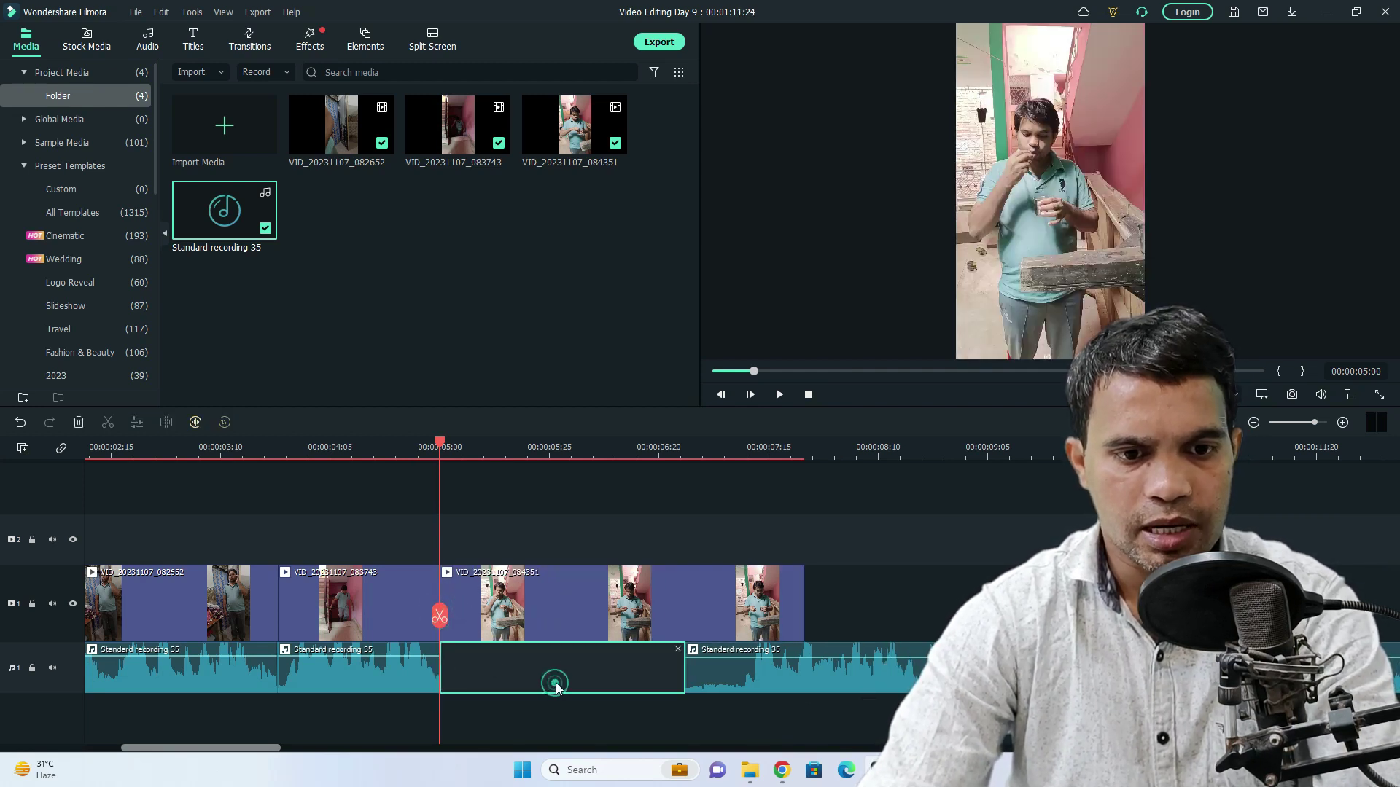
pyautogui.press('Delete')
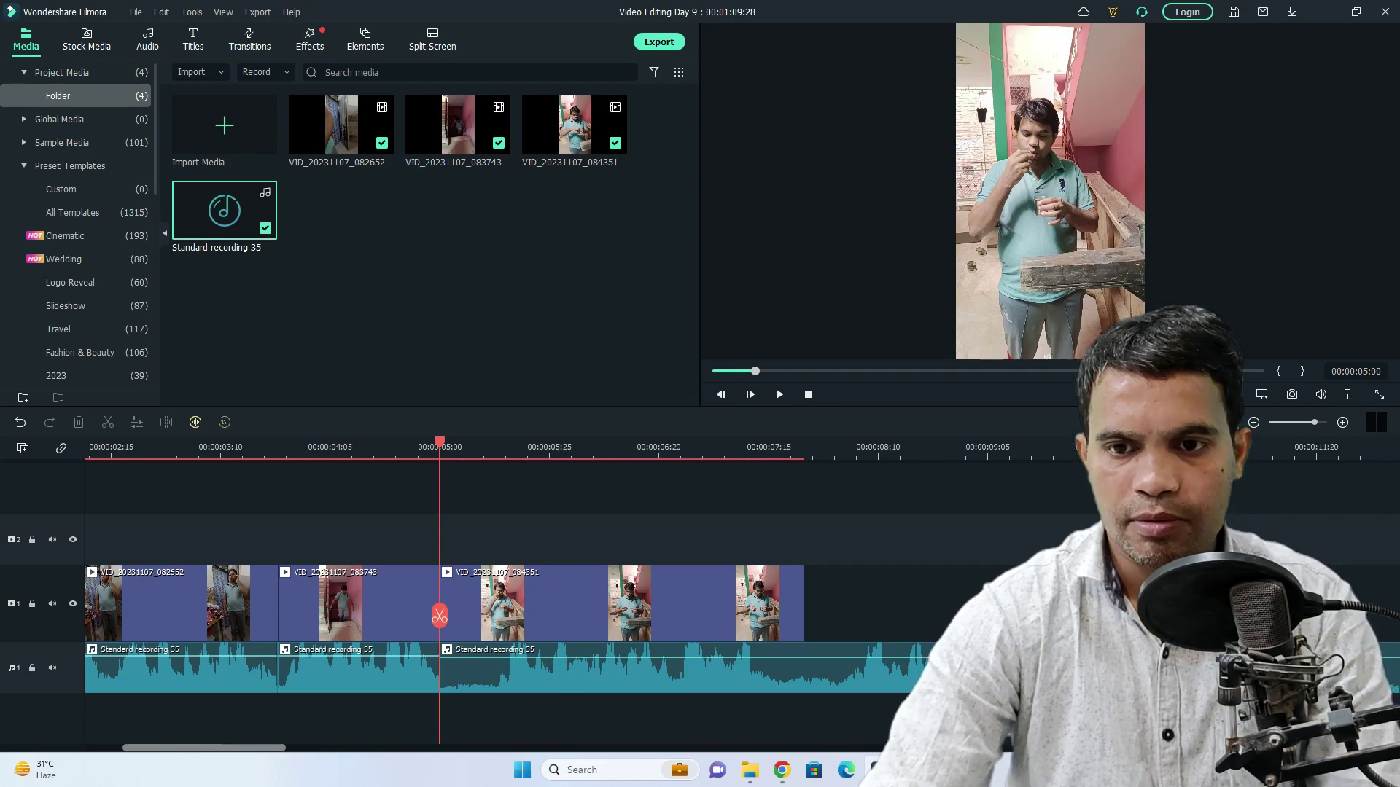
# Step: Split the voice recording at 00:01:01:25, delete the segment between 00:00:05:00 and that cut, and close the gap
pyautogui.scroll(-6, 438, 616)
pyautogui.press('End')
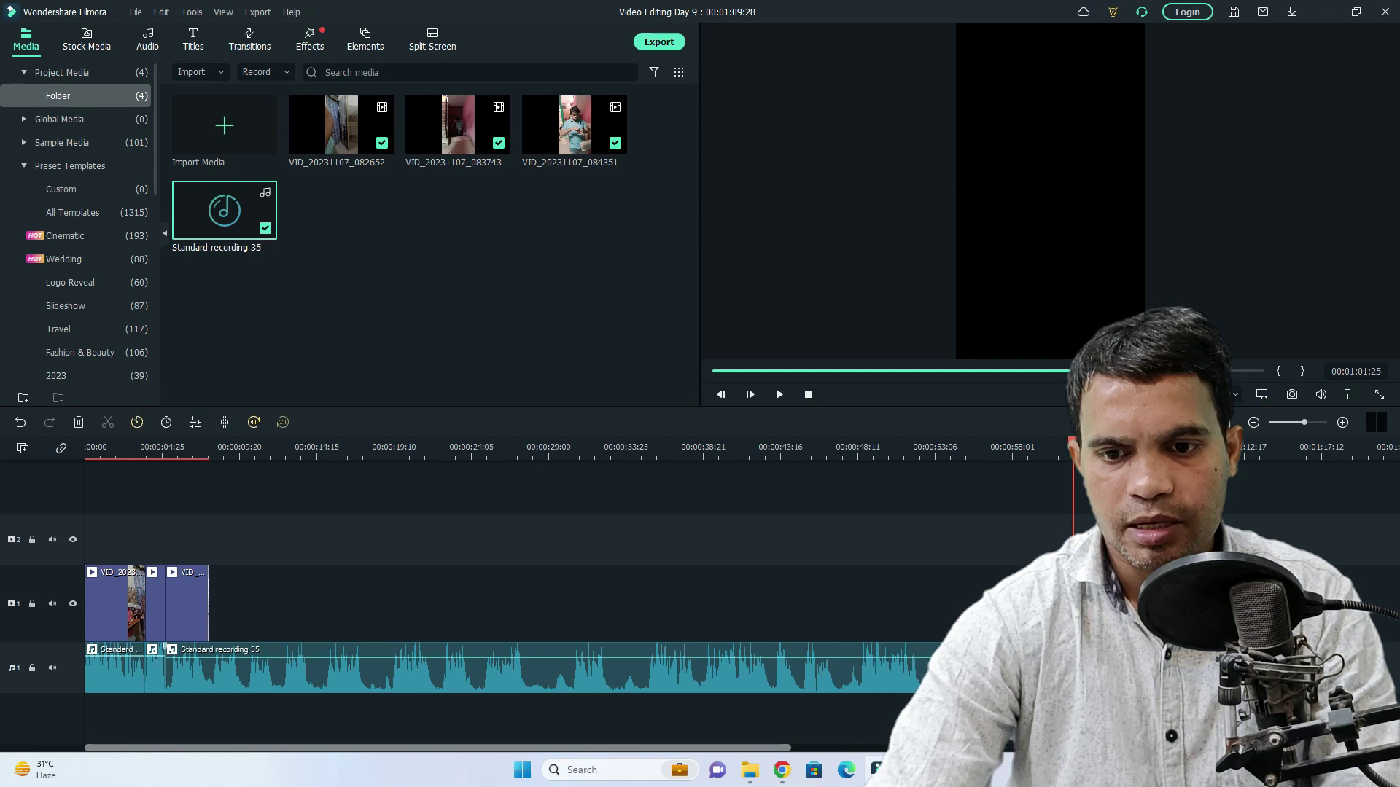
pyautogui.click(165, 647)
pyautogui.hotkey('ctrl', 'z')
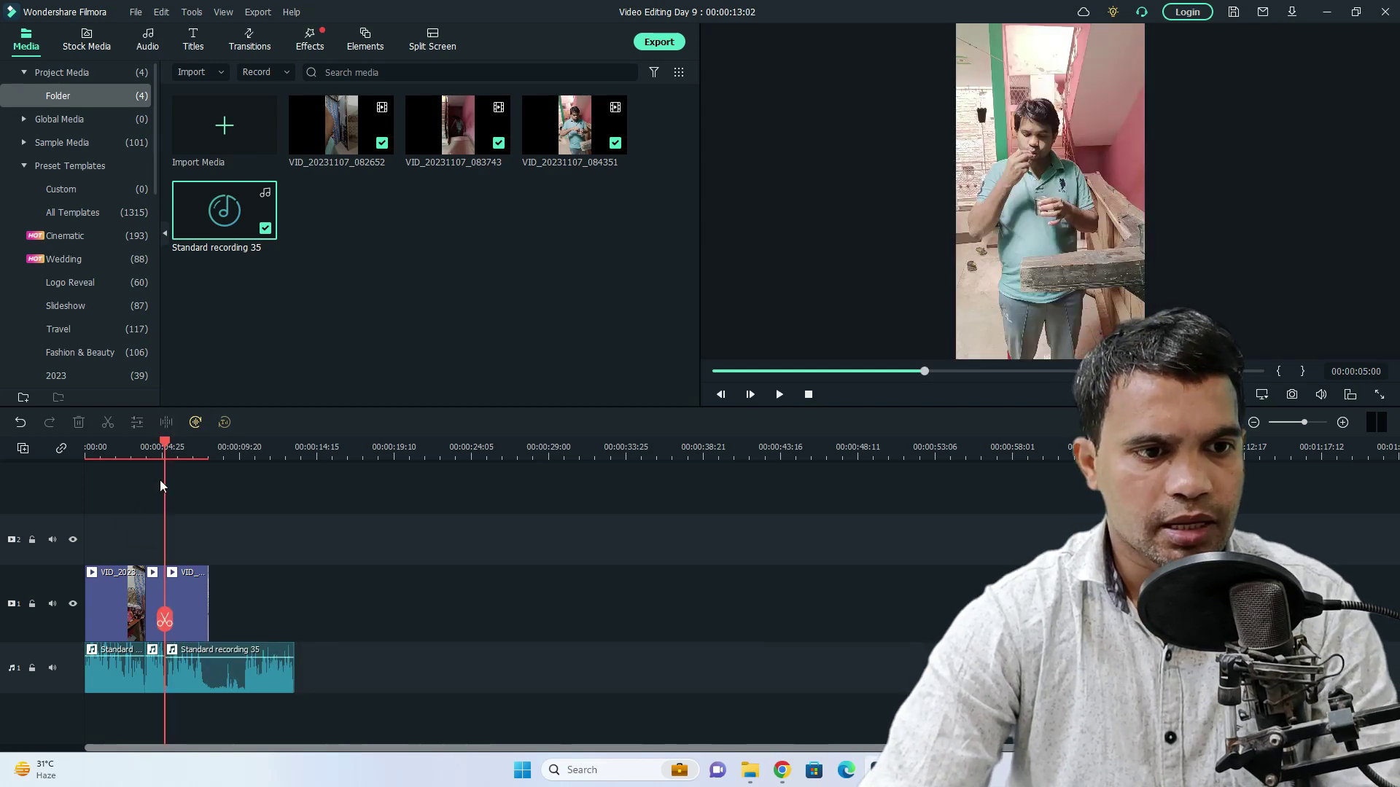
# Step: Play from about 00:00:05:00, split both tracks at 00:00:07:15, and delete the video and voice remaining after the cut
pyautogui.scroll(6, 216, 643)
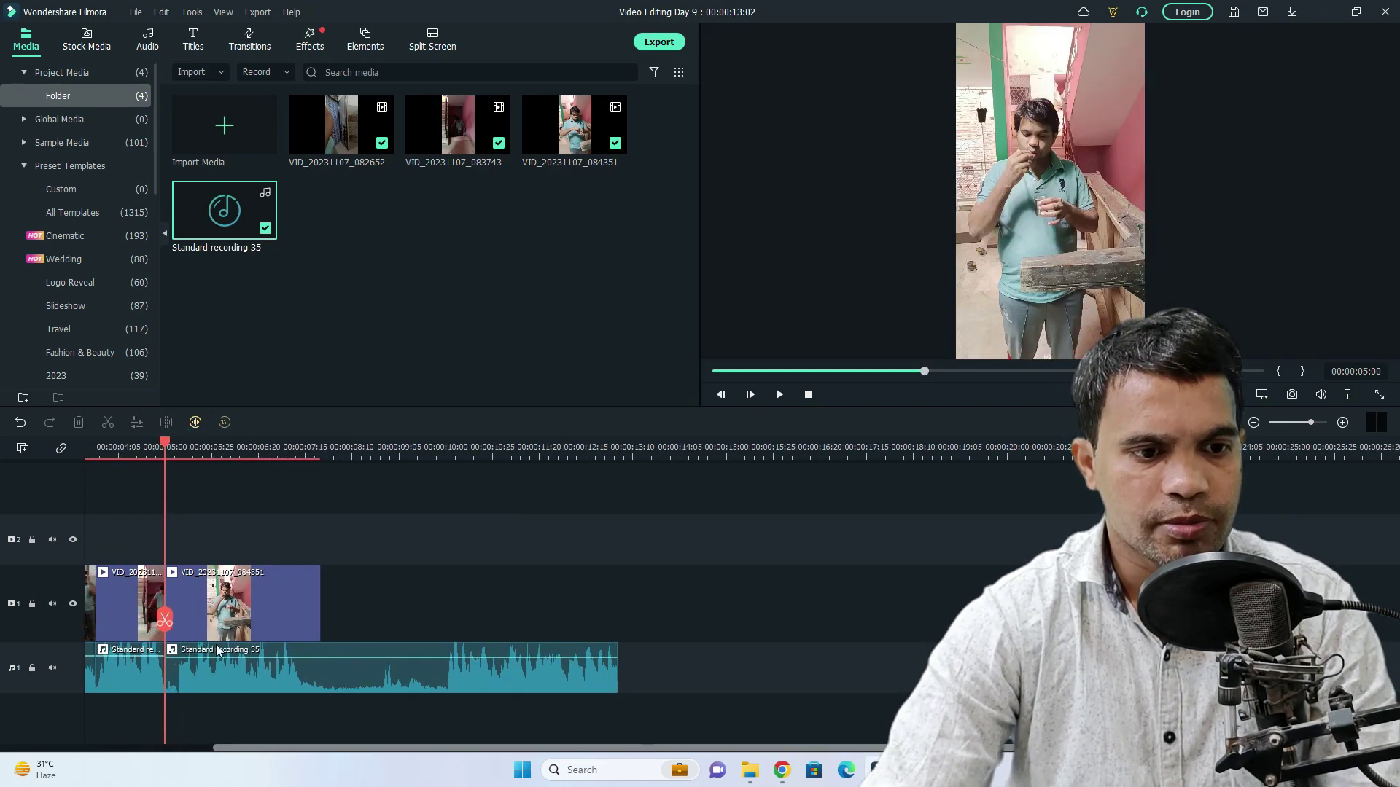
pyautogui.press('Left')
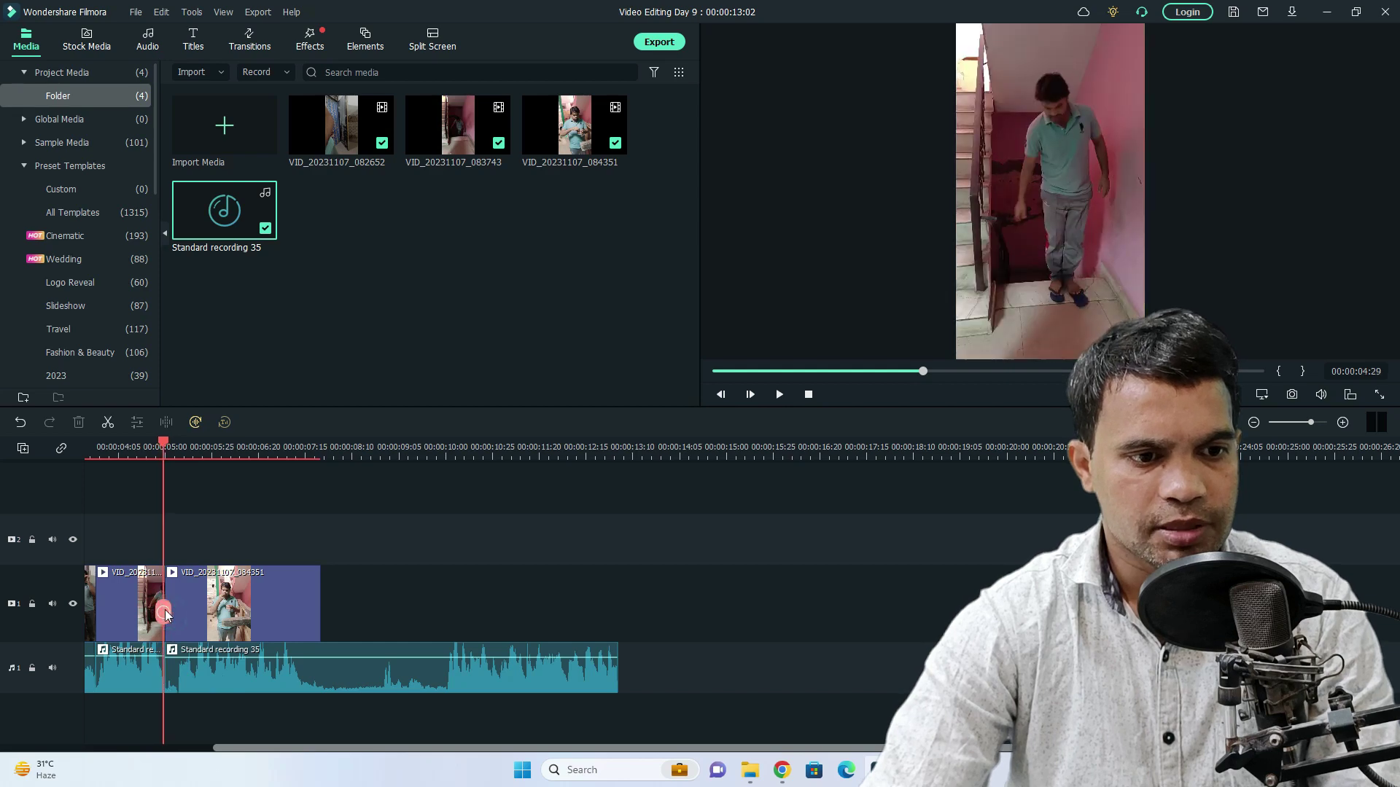
pyautogui.press('Right')
pyautogui.press('Right')
pyautogui.press('space')
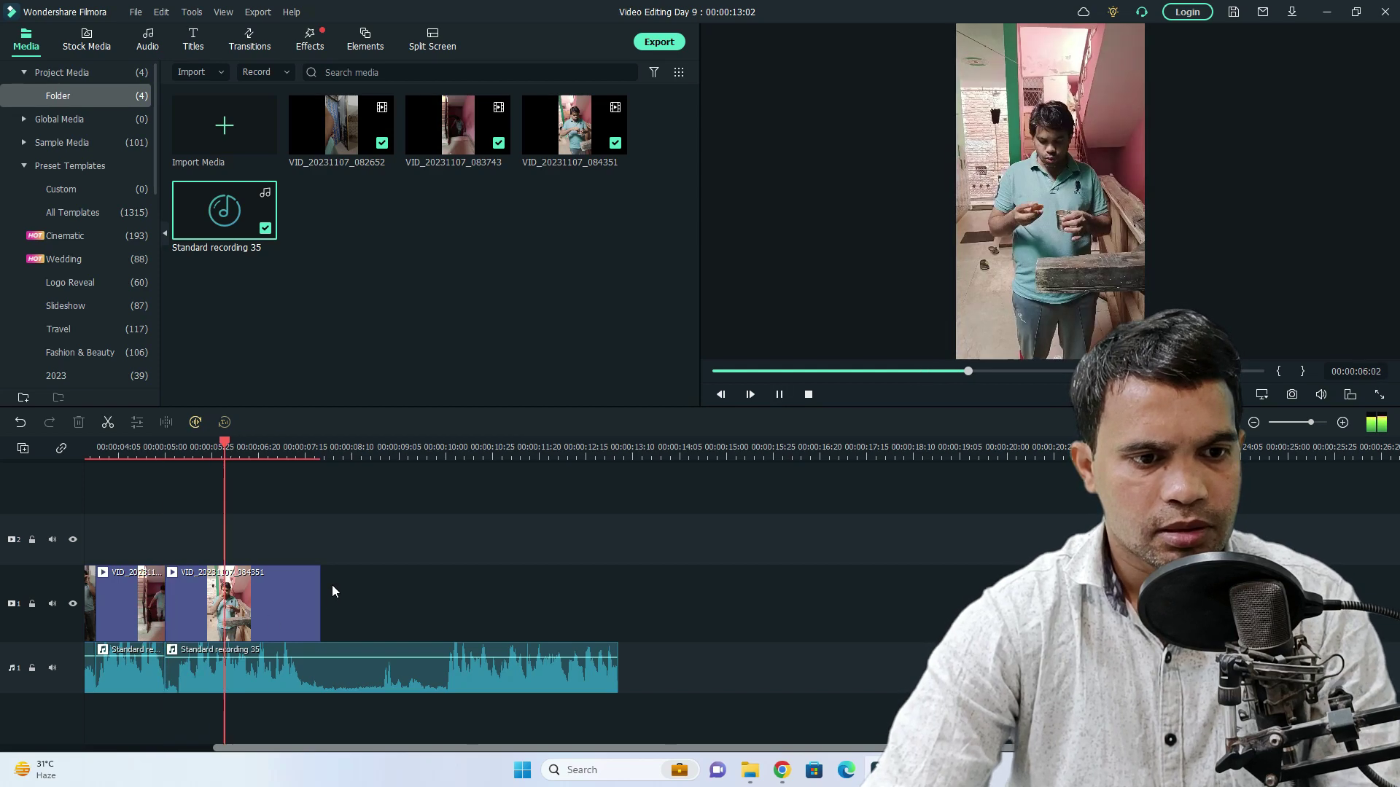
pyautogui.press('space')
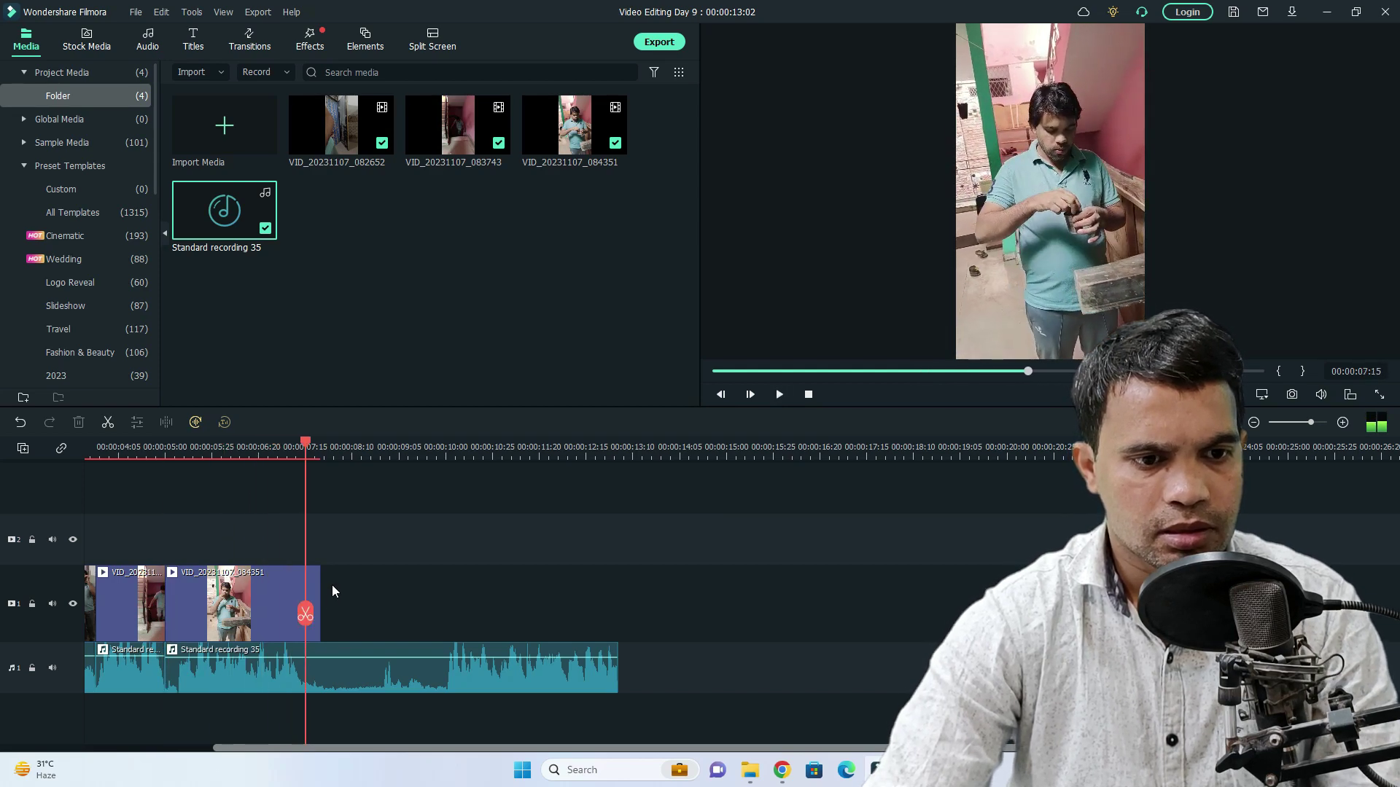
pyautogui.click(304, 613)
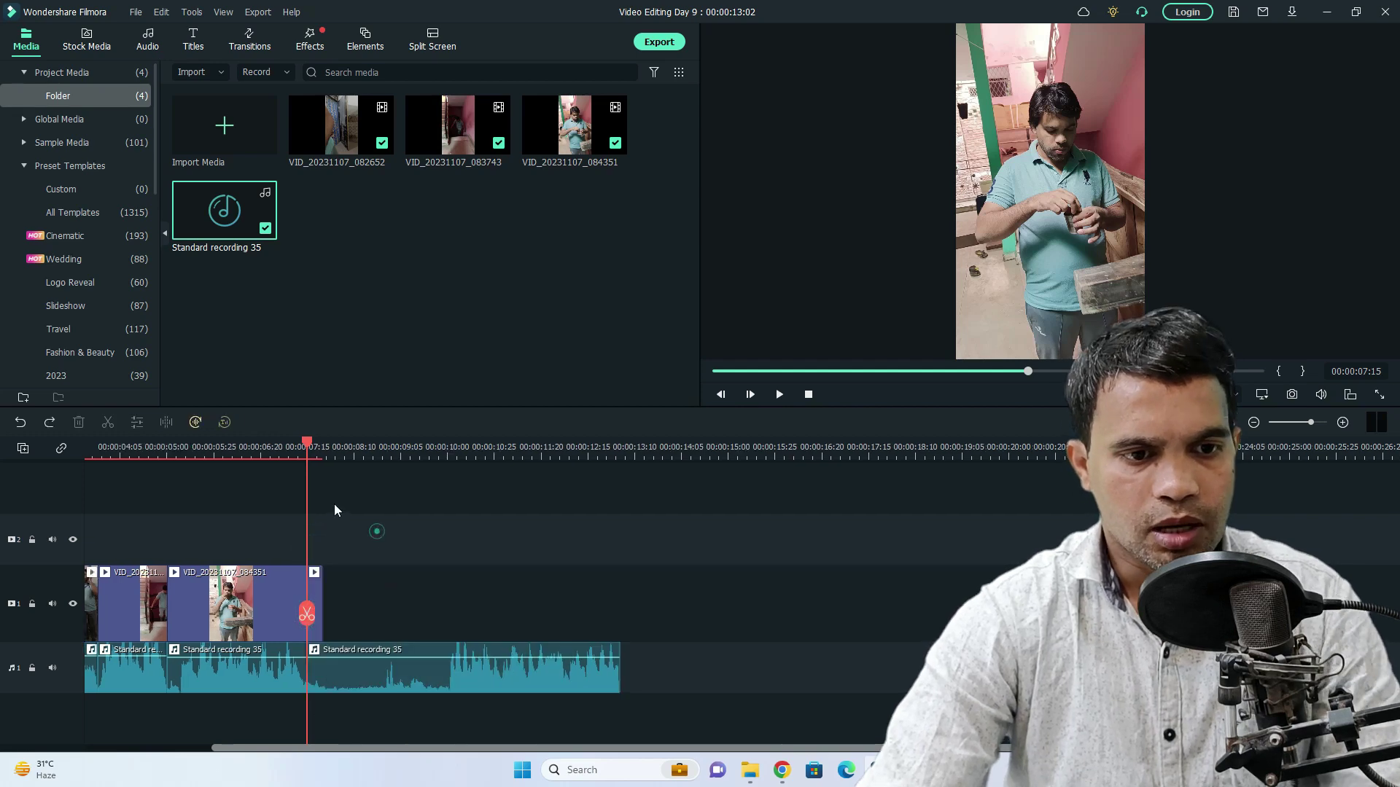
pyautogui.click(315, 606)
pyautogui.press('Delete')
pyautogui.click(511, 667)
pyautogui.press('Delete')
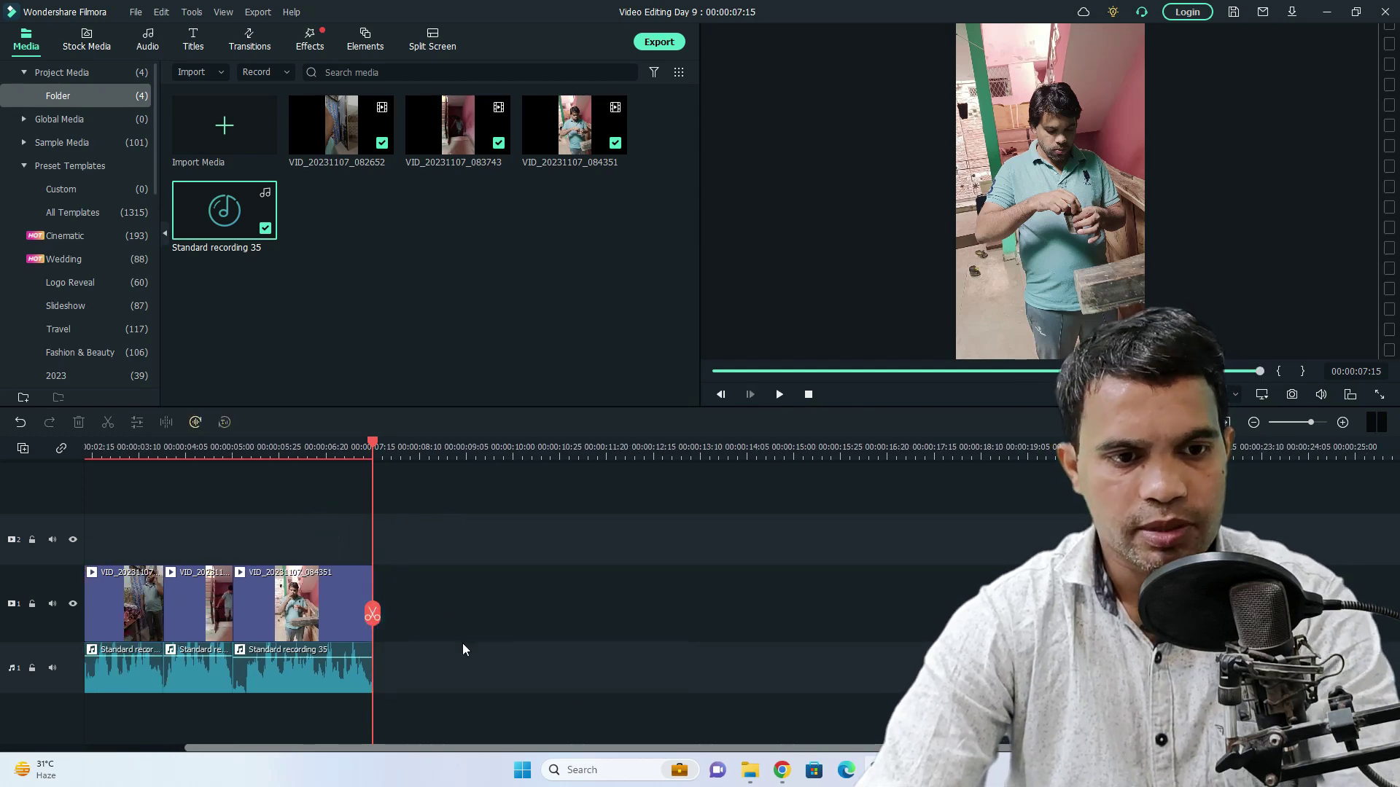
# Step: Fit the whole timeline in view and play the edit from the beginning to check the voice-over against the clips
pyautogui.scroll(2, 422, 538)
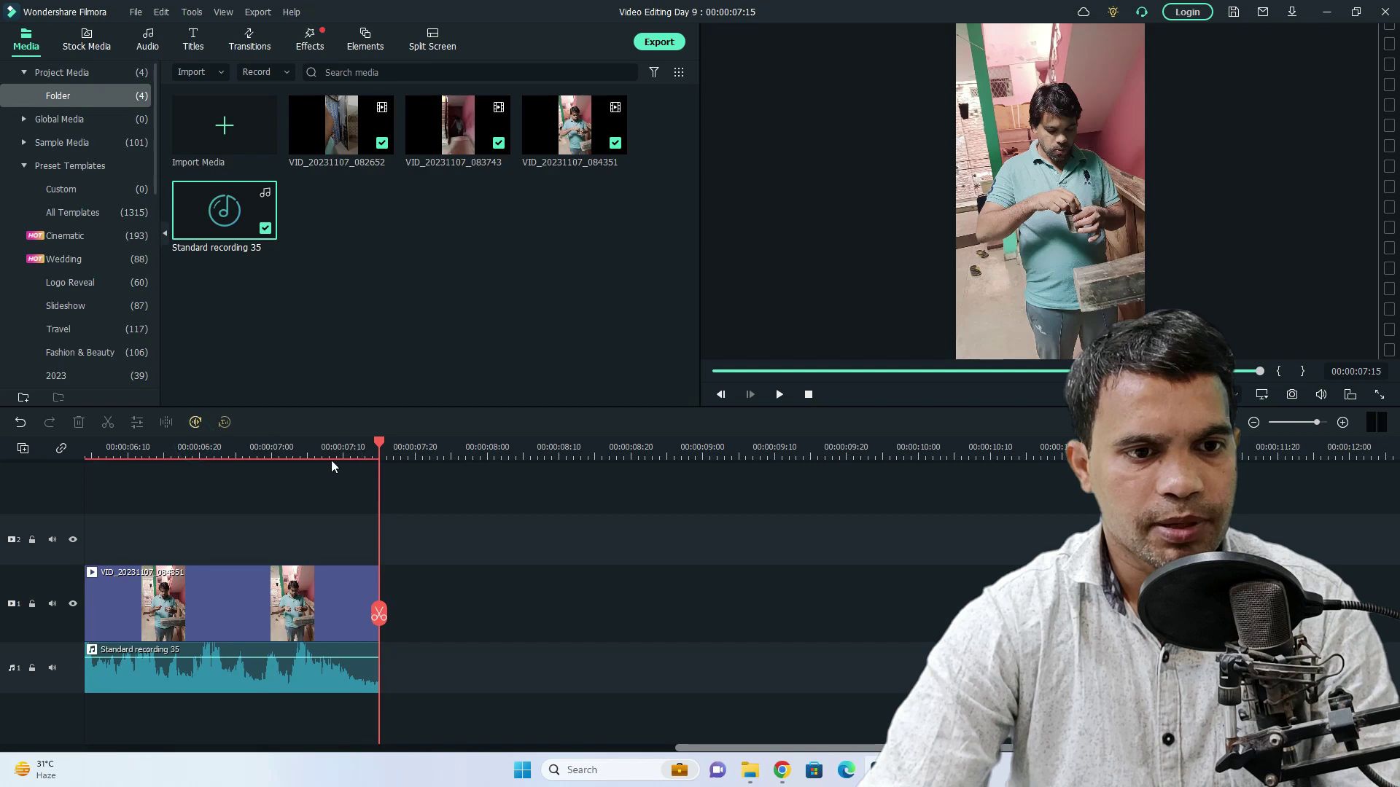
pyautogui.click(297, 452)
pyautogui.hotkey('shift', 'z')
pyautogui.press('space')
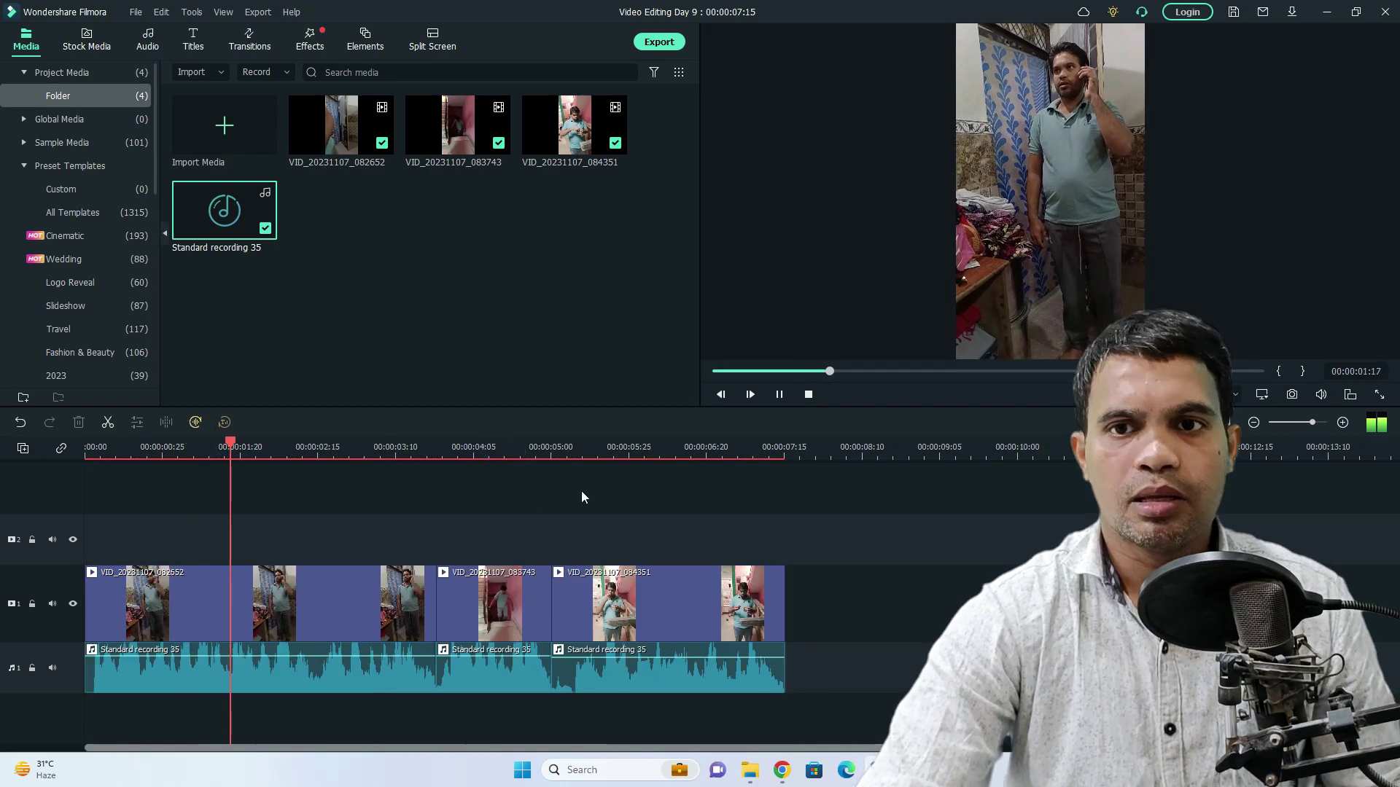